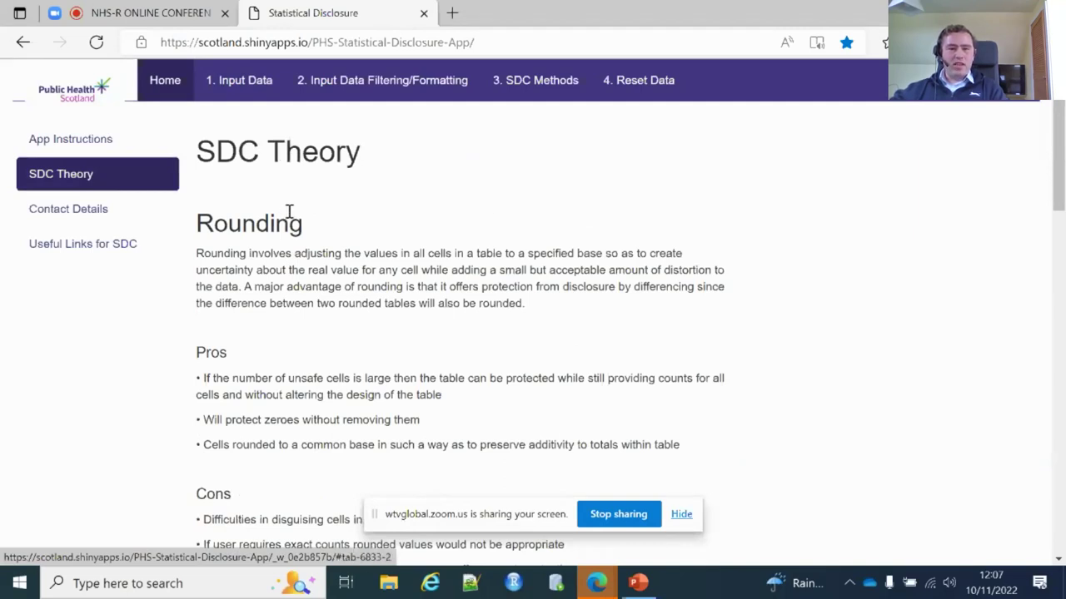
Step: Read the SDC theory on rounding, record swapping and suppression, including the pros and cons of each method
{"action": "scroll", "coordinate": [290, 211], "scroll_direction": "down", "scroll_amount": 1}
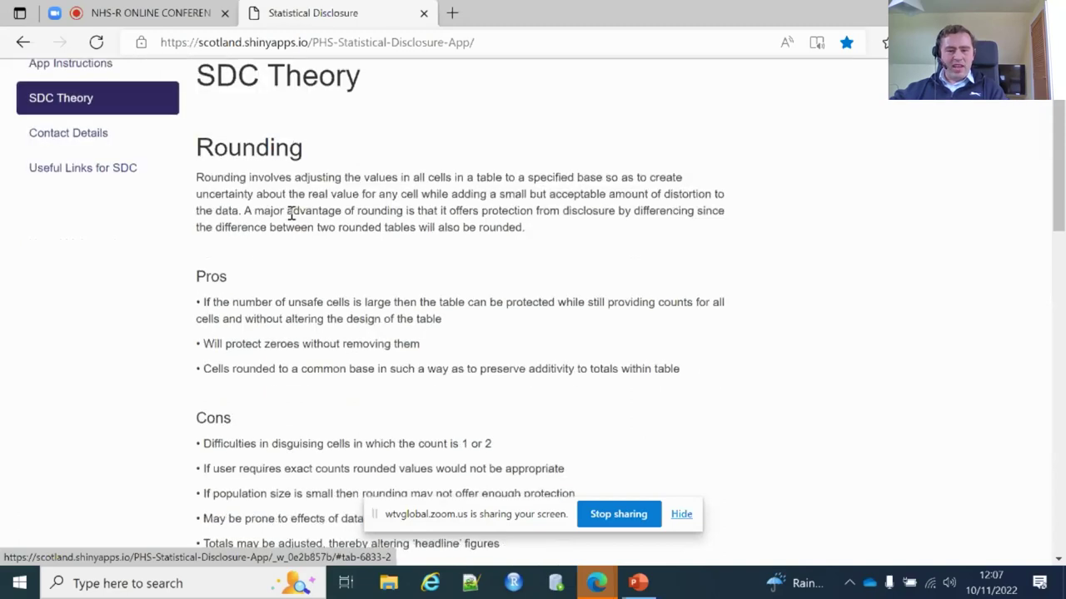
{"action": "scroll", "coordinate": [291, 213], "scroll_direction": "down", "scroll_amount": 3}
{"action": "scroll", "coordinate": [293, 213], "scroll_direction": "down", "scroll_amount": 1}
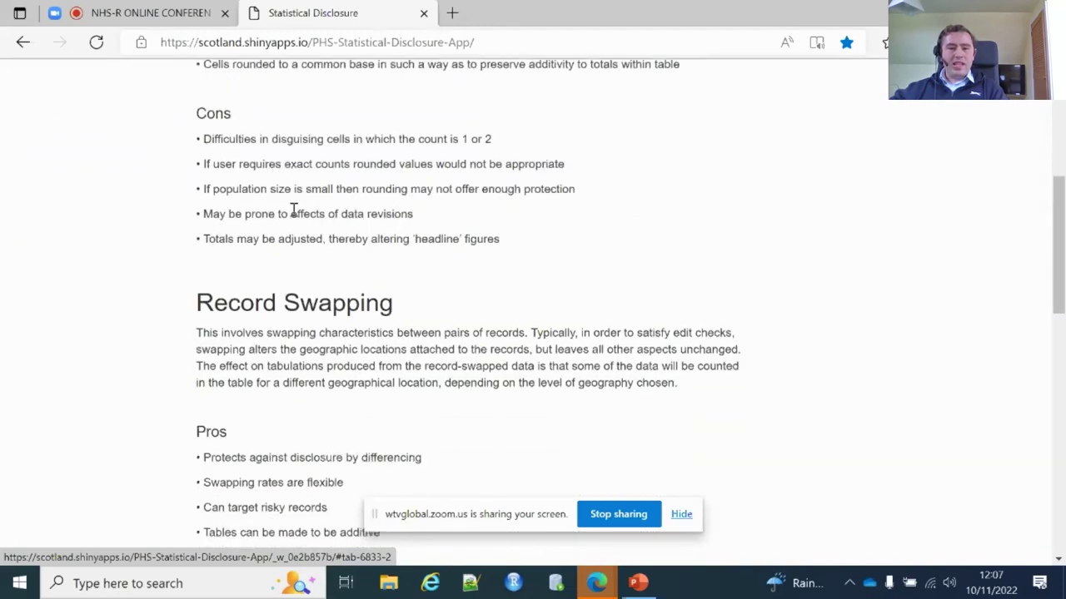
{"action": "scroll", "coordinate": [293, 213], "scroll_direction": "down", "scroll_amount": 6}
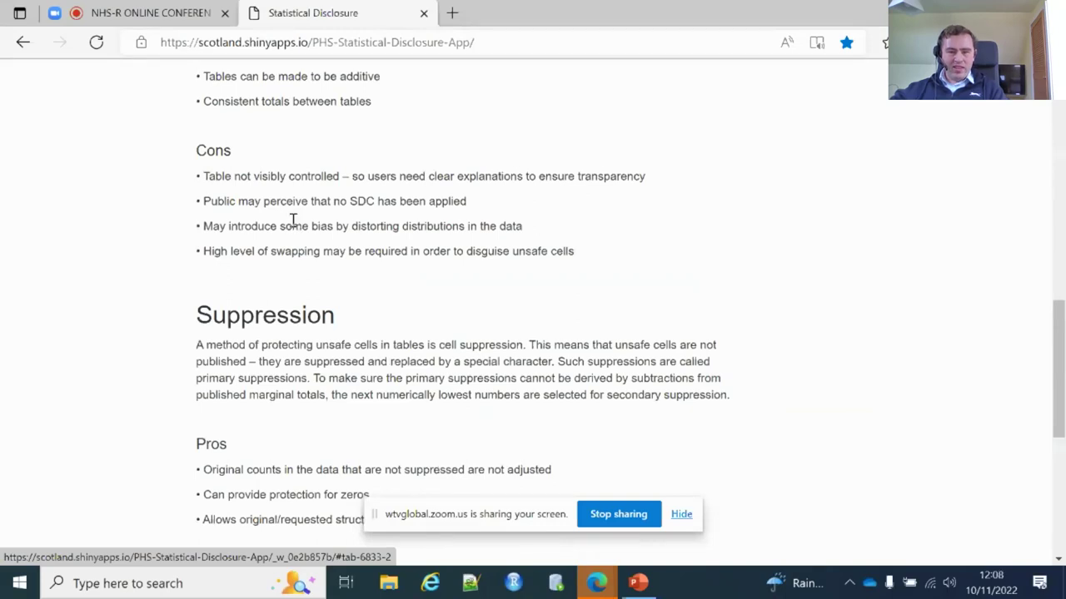
{"action": "scroll", "coordinate": [291, 224], "scroll_direction": "up", "scroll_amount": 11}
Step: Load the Wide Data training dataset and view its table in the input data filtering section
{"action": "left_click", "coordinate": [241, 75]}
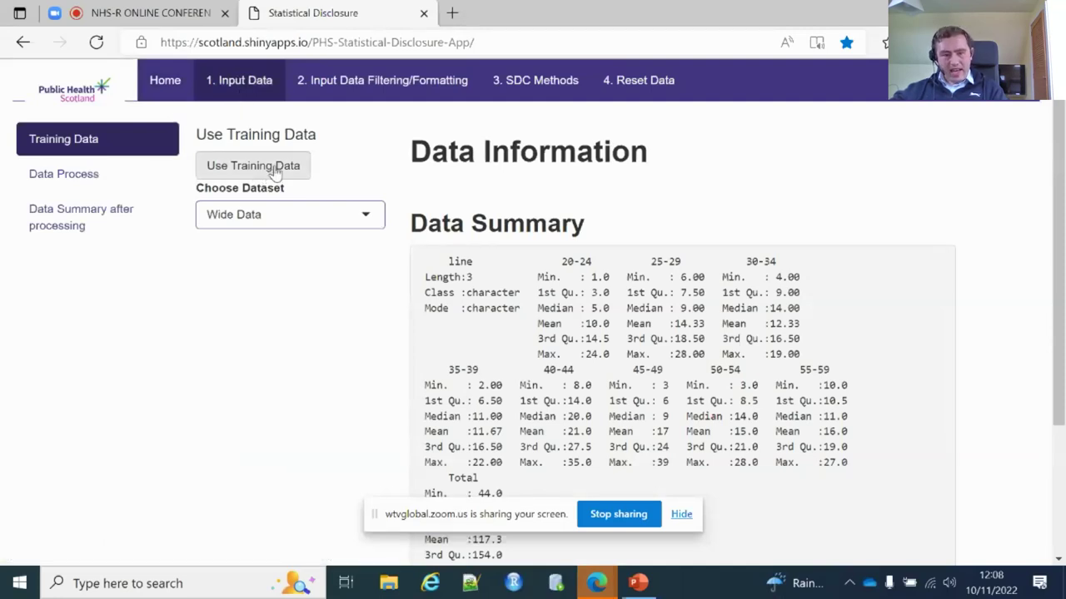
{"action": "left_click", "coordinate": [275, 218]}
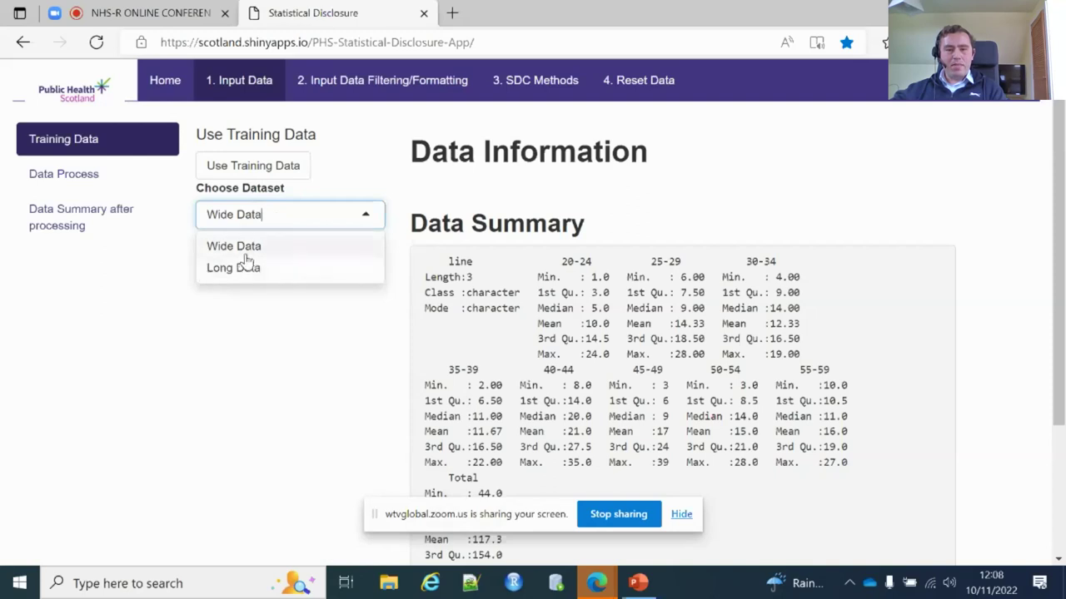
{"action": "left_click", "coordinate": [318, 184]}
{"action": "left_click", "coordinate": [285, 163]}
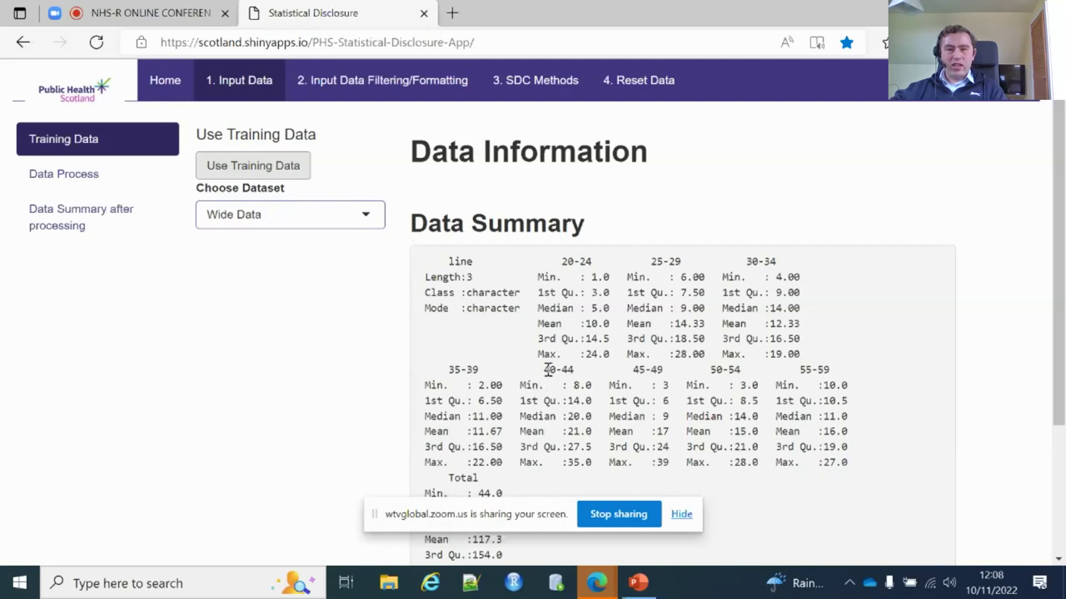
{"action": "left_click", "coordinate": [414, 99]}
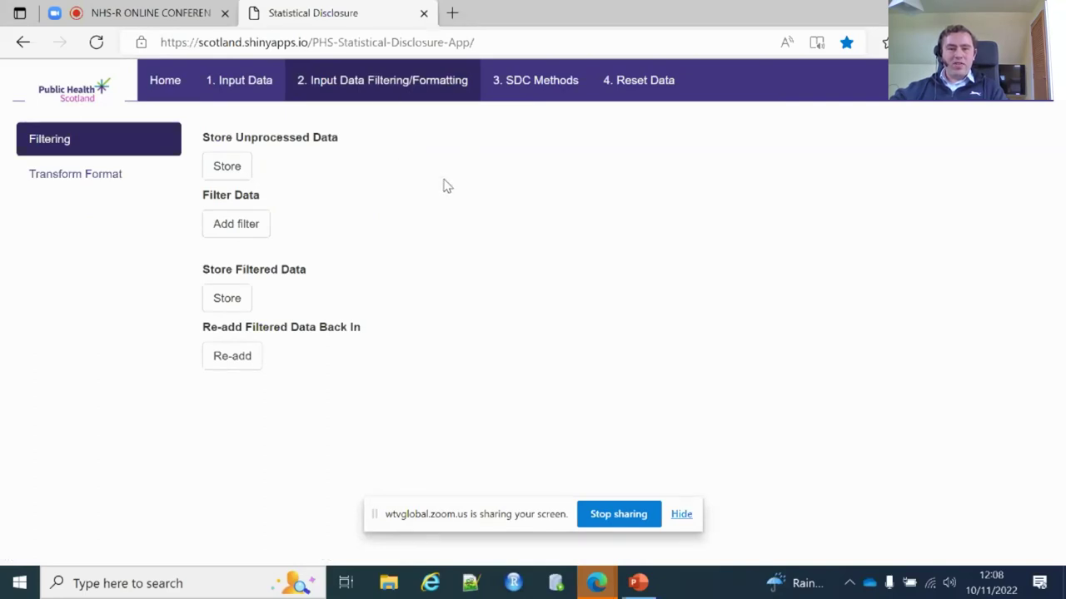
{"action": "left_click", "coordinate": [232, 85]}
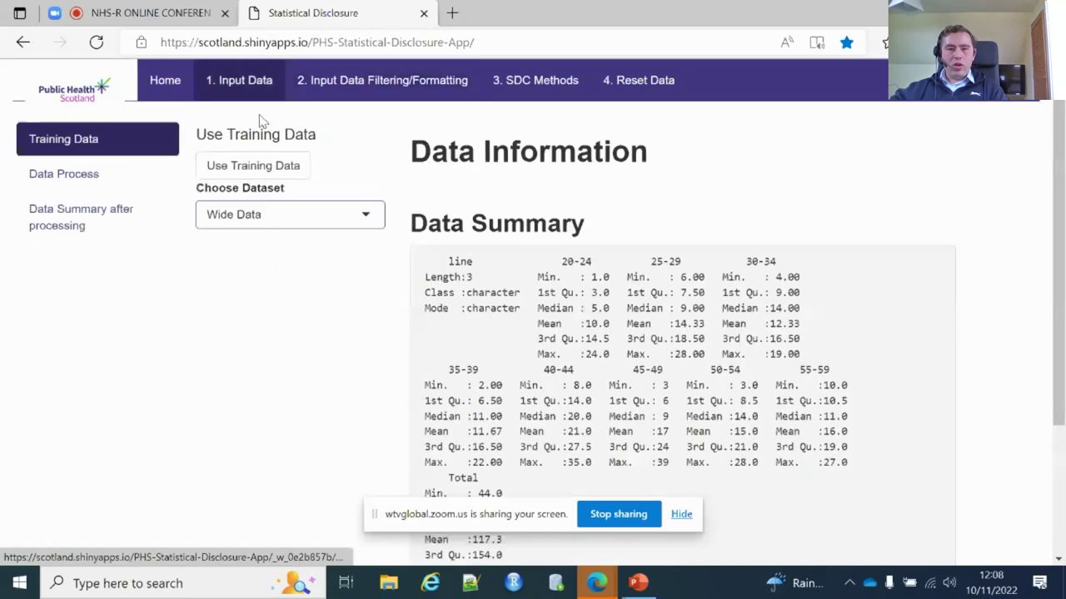
{"action": "left_click", "coordinate": [351, 96]}
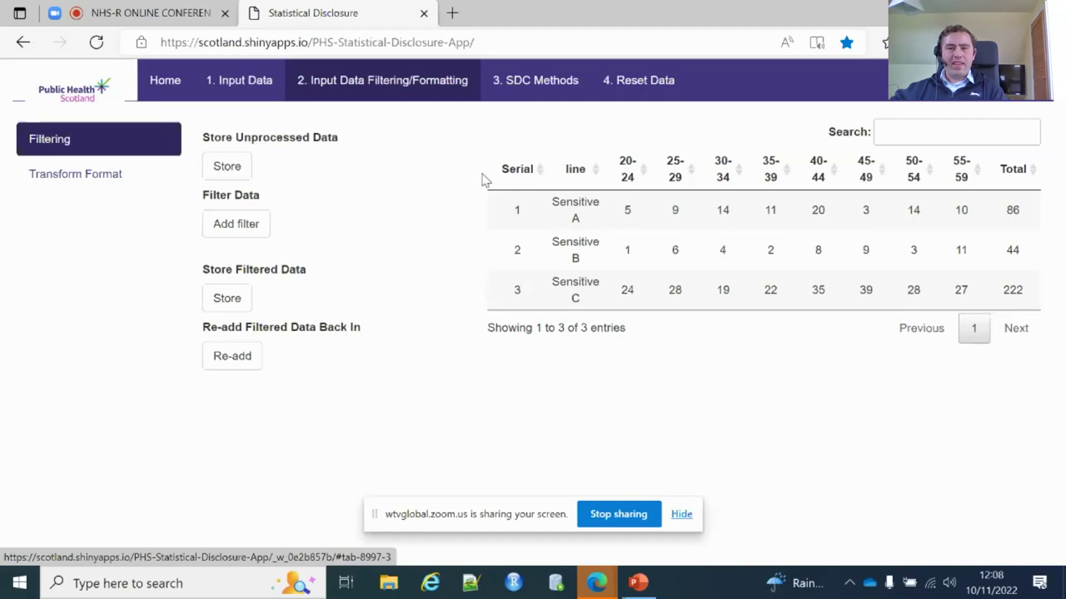
Step: Choose all age-group variables from 20-24 to 55-59 plus Total as the variables to round
{"action": "left_click", "coordinate": [518, 80]}
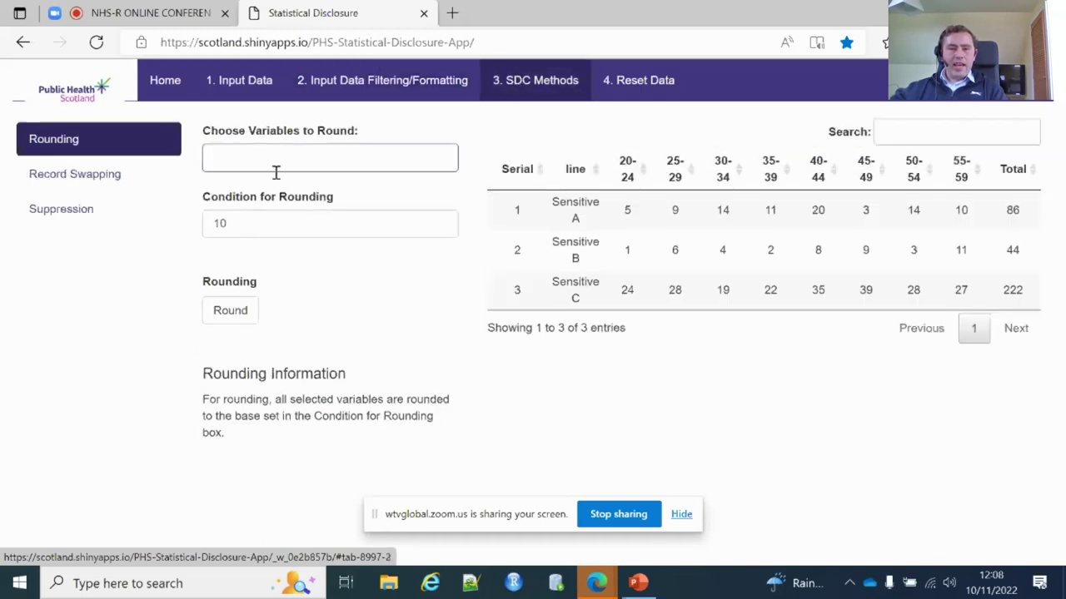
{"action": "left_click", "coordinate": [344, 164]}
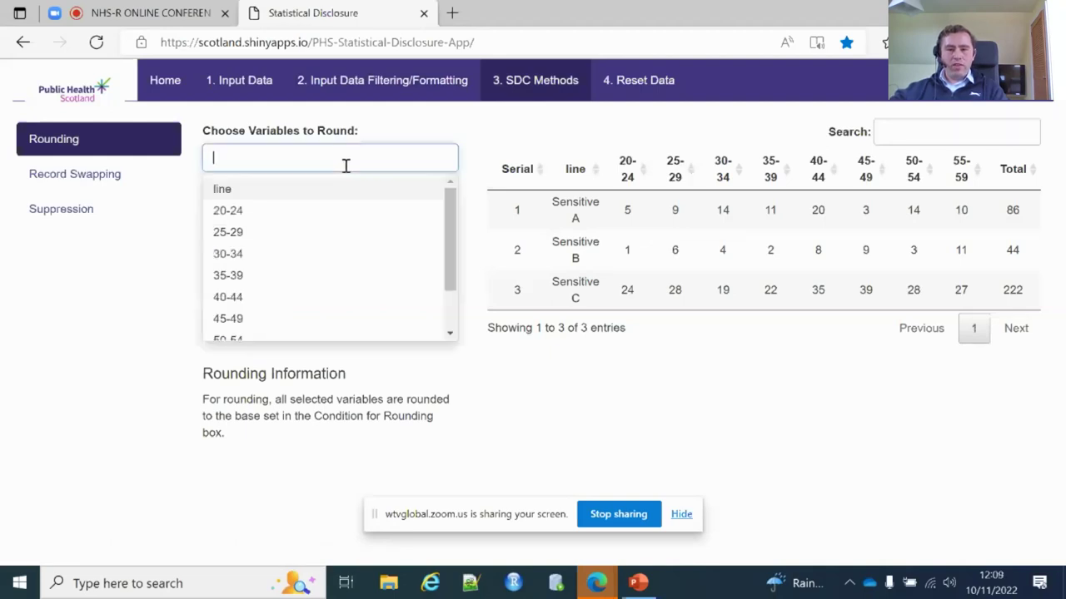
{"action": "left_click", "coordinate": [329, 217]}
{"action": "left_click", "coordinate": [328, 218]}
{"action": "left_click", "coordinate": [323, 220]}
{"action": "left_click", "coordinate": [322, 221]}
{"action": "left_click", "coordinate": [319, 223]}
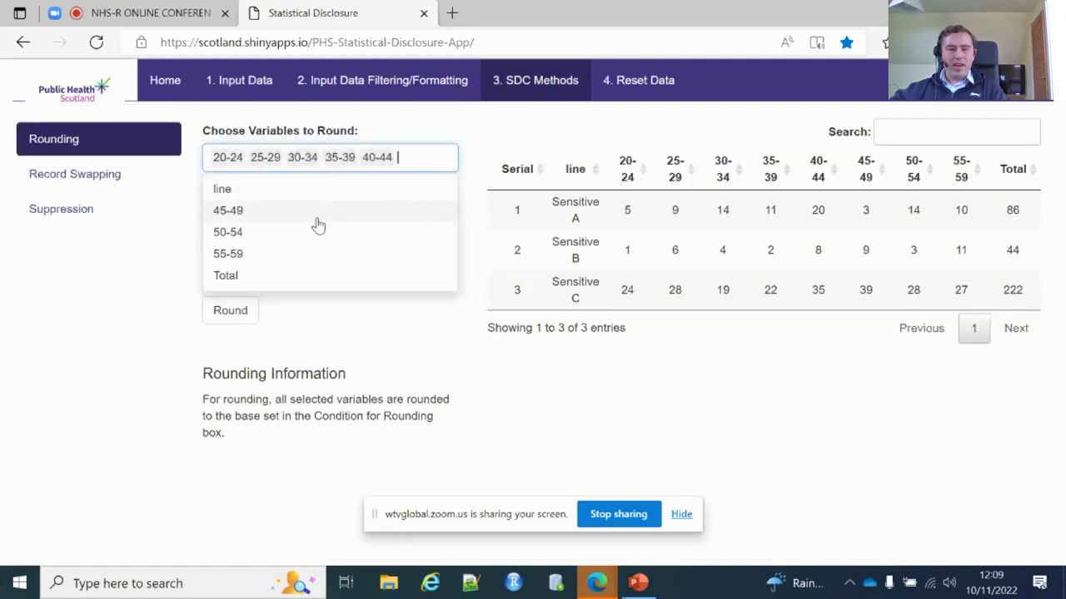
{"action": "left_click", "coordinate": [318, 218]}
{"action": "left_click", "coordinate": [317, 220]}
{"action": "left_click", "coordinate": [309, 232]}
{"action": "left_click", "coordinate": [312, 233]}
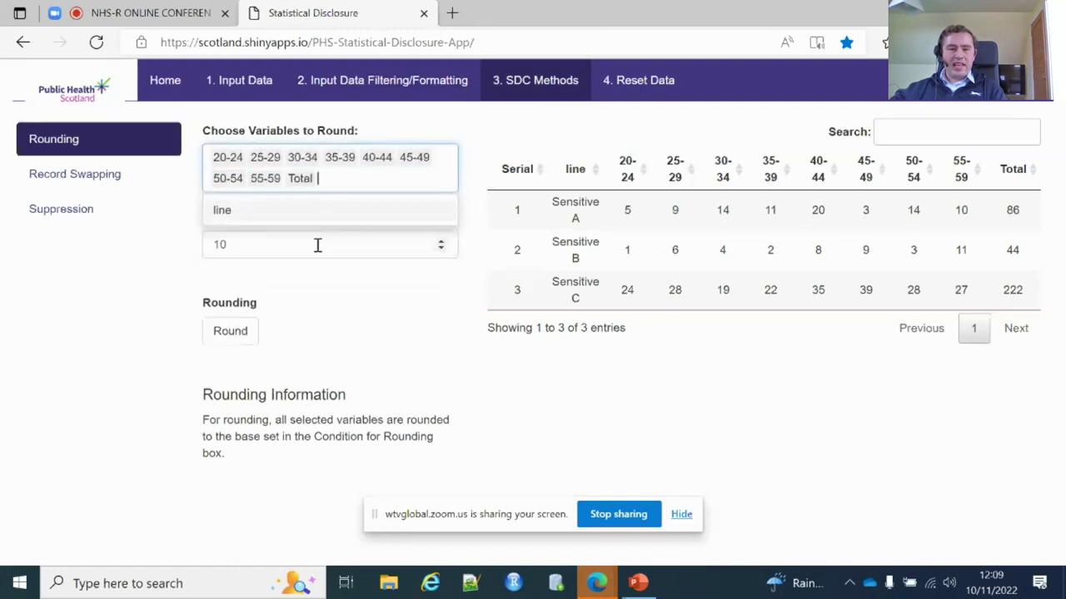
Step: Round the chosen variables to base 5, and try a second rounding with no variables selected
{"action": "left_click", "coordinate": [317, 245]}
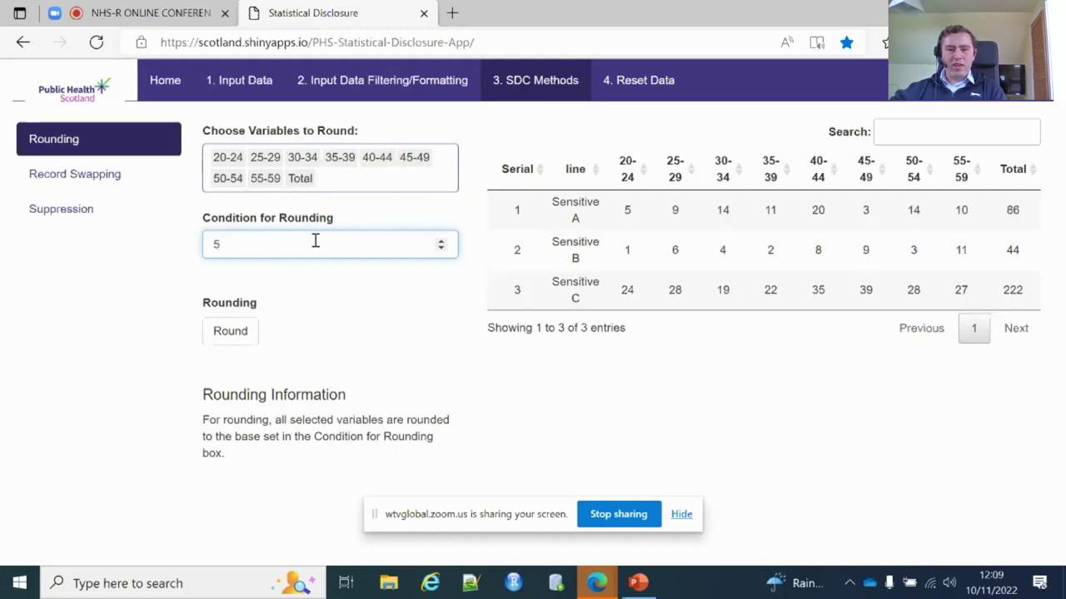
{"action": "left_click", "coordinate": [236, 329]}
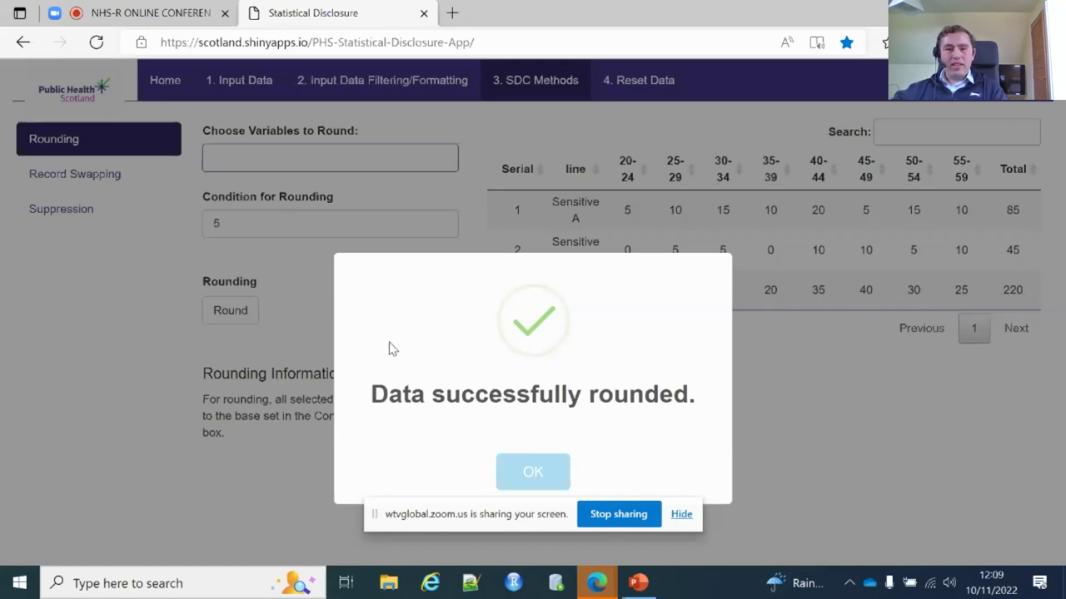
{"action": "left_click", "coordinate": [504, 471]}
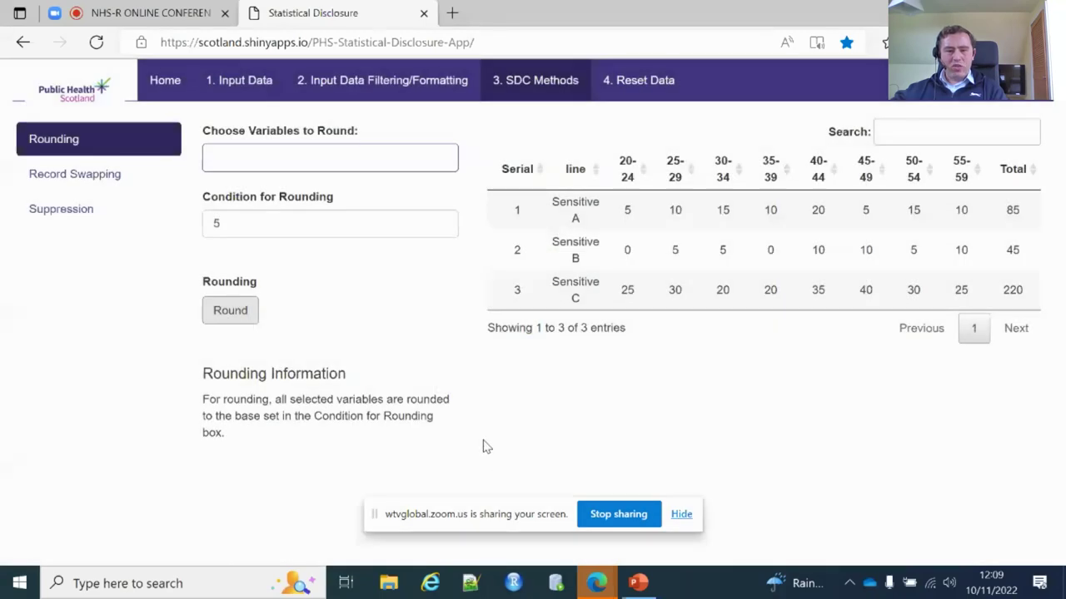
{"action": "left_click", "coordinate": [251, 320]}
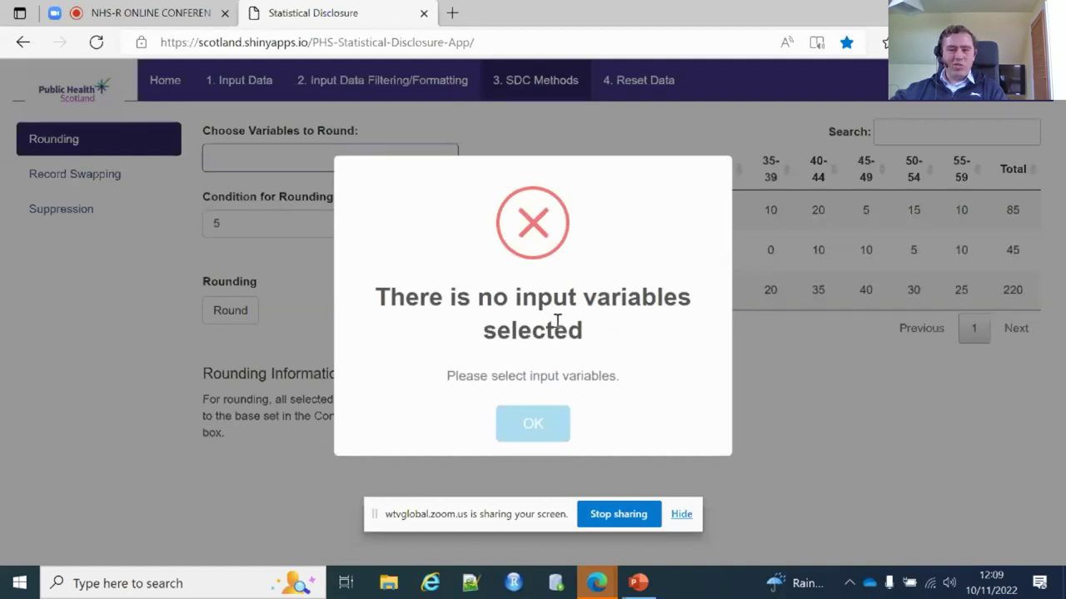
{"action": "left_click", "coordinate": [533, 424]}
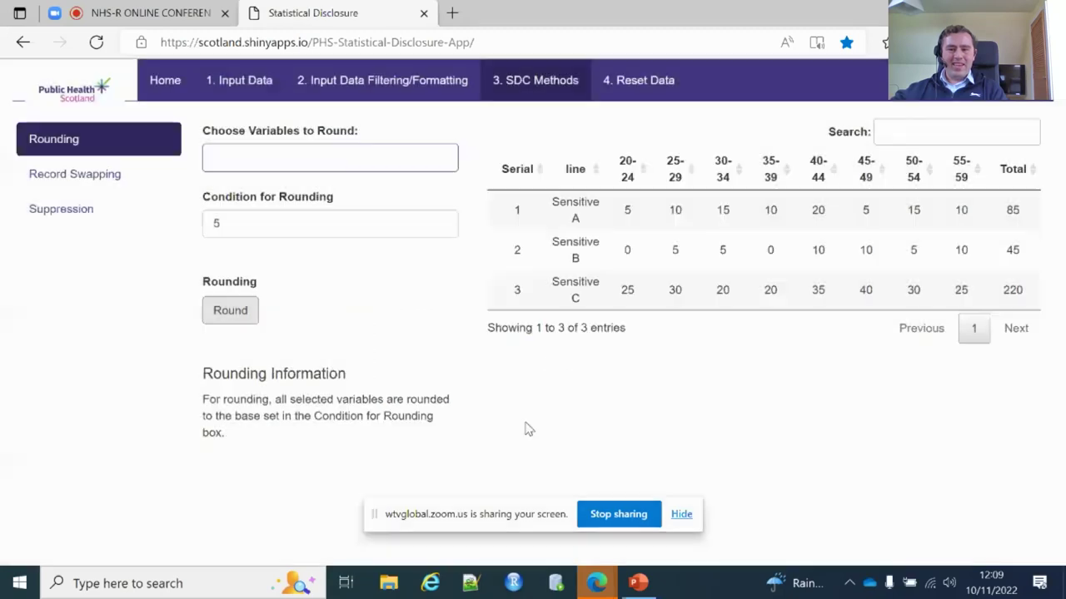
Step: Reset the rounded training data to its initial state
{"action": "left_click", "coordinate": [610, 81]}
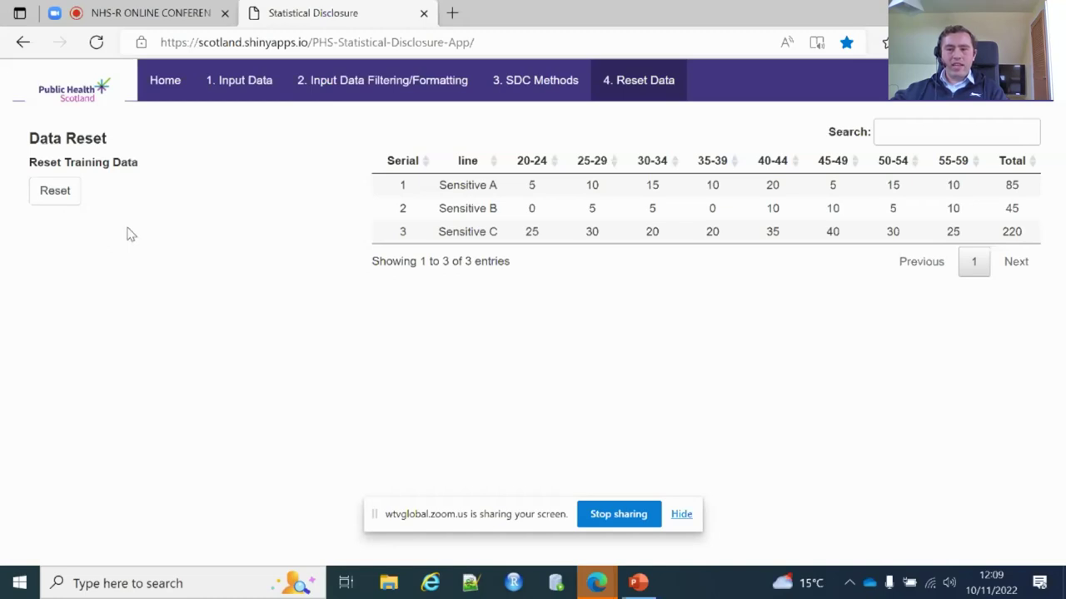
{"action": "left_click", "coordinate": [43, 191]}
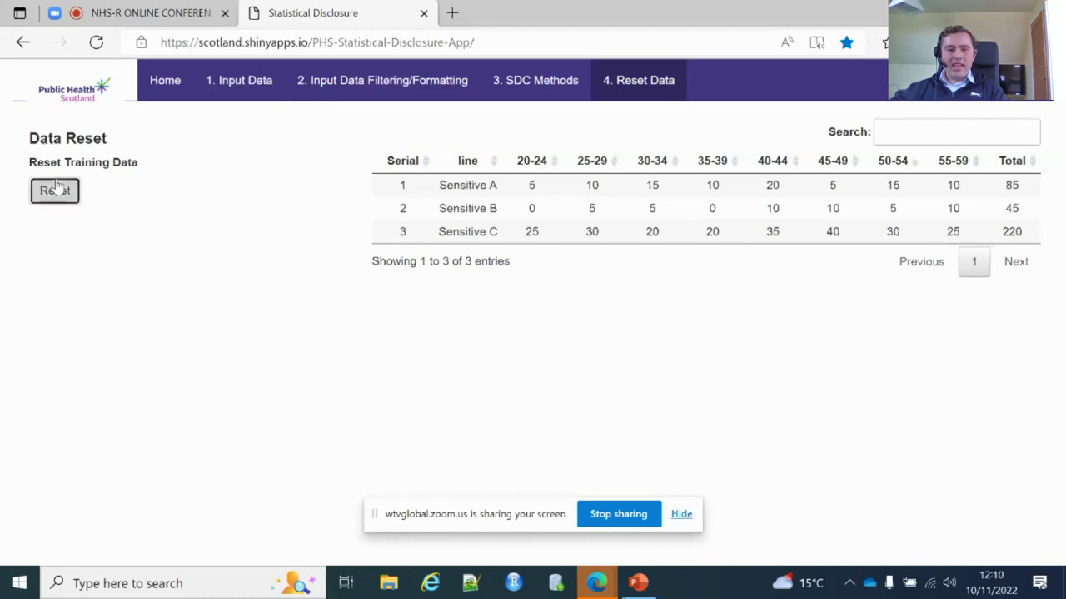
{"action": "left_click", "coordinate": [514, 403]}
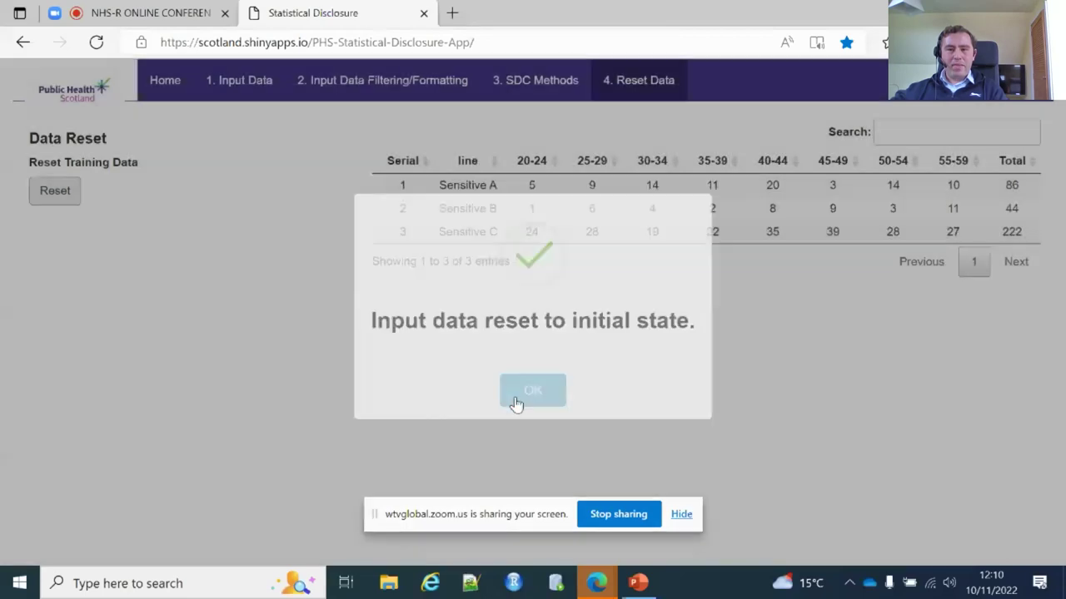
Step: Apply record swapping with a condition of 10 to all age-group variables from 20-24 to 55-59 plus Total
{"action": "left_click", "coordinate": [521, 93]}
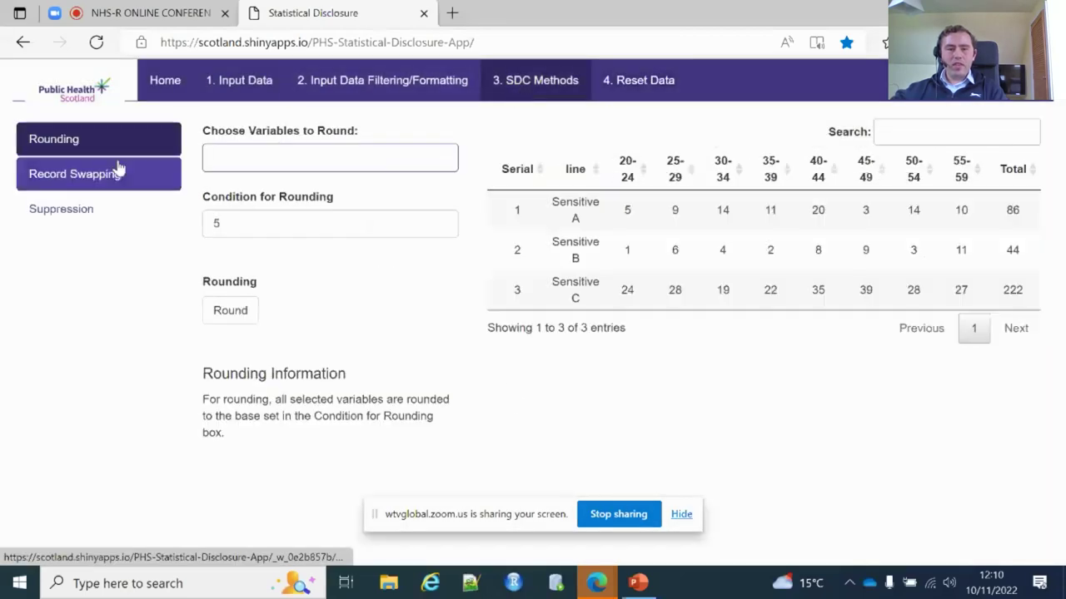
{"action": "left_click", "coordinate": [80, 191]}
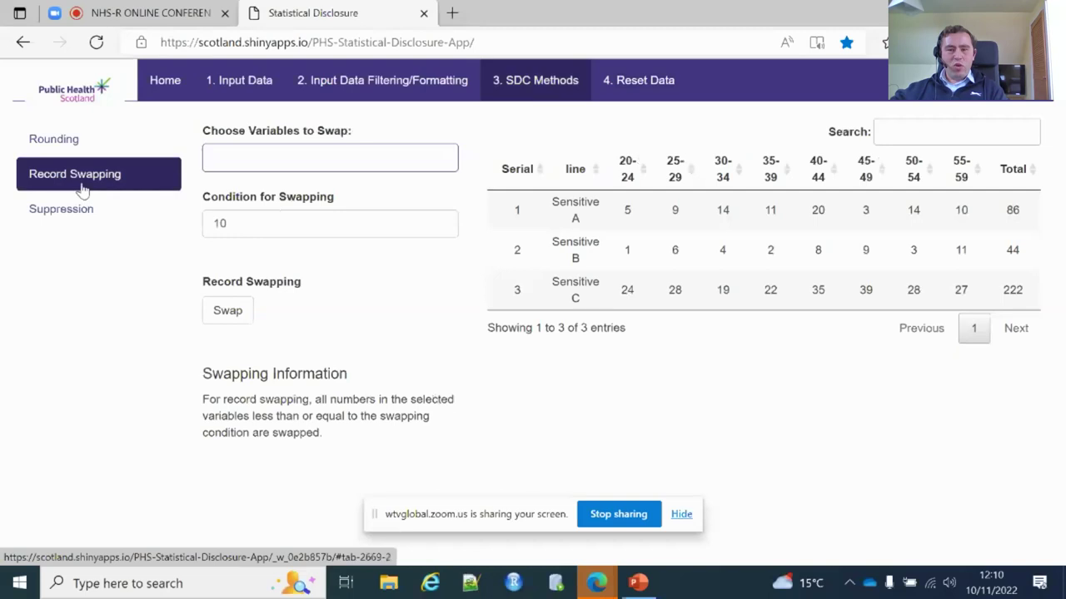
{"action": "left_click", "coordinate": [240, 155]}
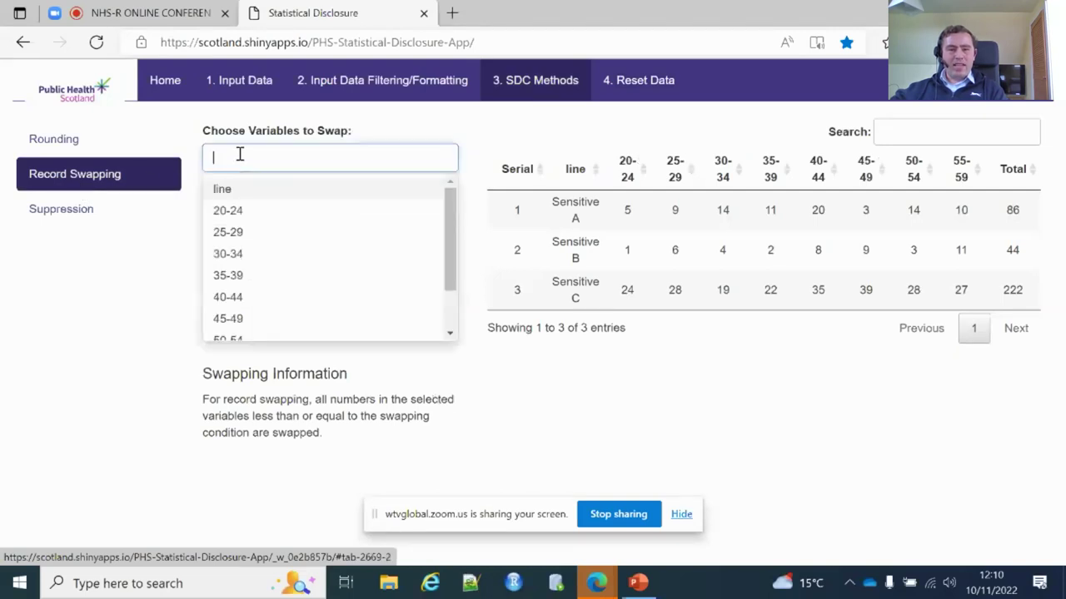
{"action": "left_click", "coordinate": [254, 218]}
{"action": "left_click", "coordinate": [252, 222]}
{"action": "left_click", "coordinate": [252, 218]}
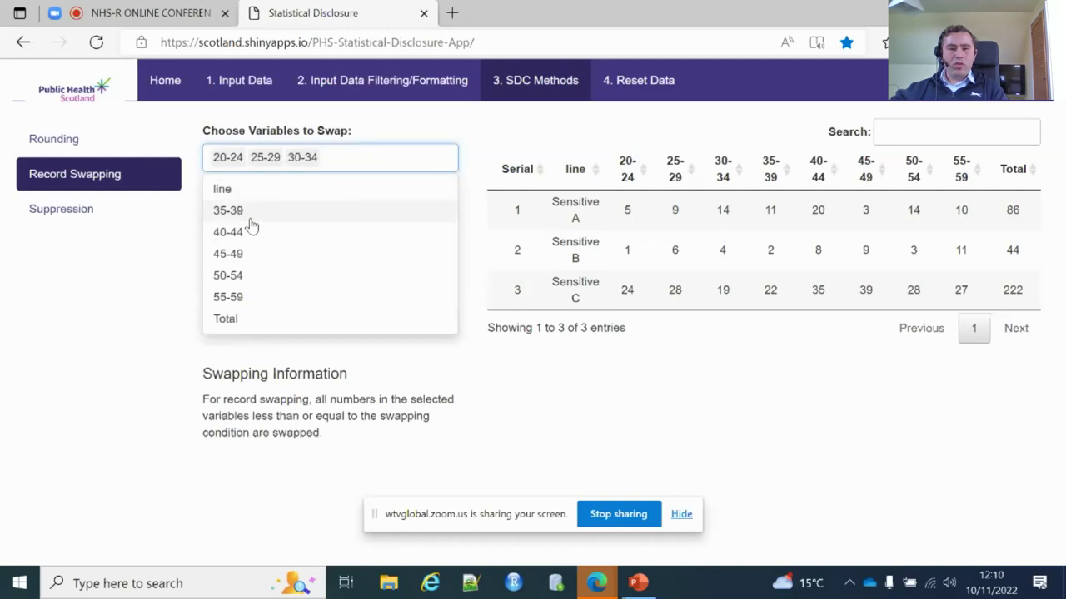
{"action": "left_click", "coordinate": [251, 222]}
{"action": "left_click", "coordinate": [252, 221]}
{"action": "left_click", "coordinate": [251, 221]}
{"action": "left_click", "coordinate": [250, 225]}
{"action": "left_click", "coordinate": [248, 232]}
{"action": "left_click", "coordinate": [248, 232]}
{"action": "left_click", "coordinate": [195, 265]}
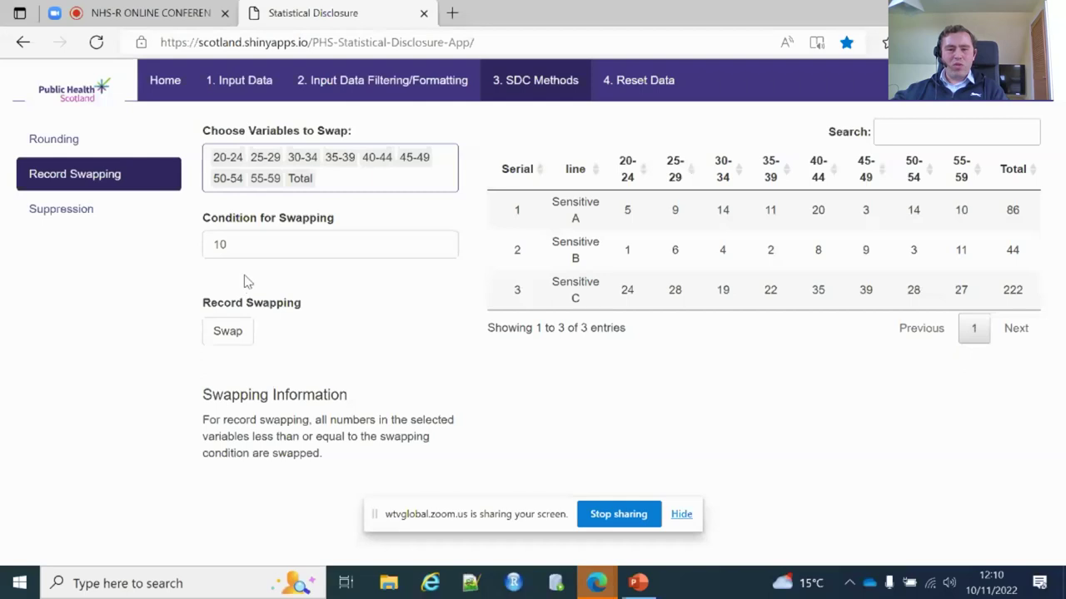
{"action": "left_click", "coordinate": [228, 331]}
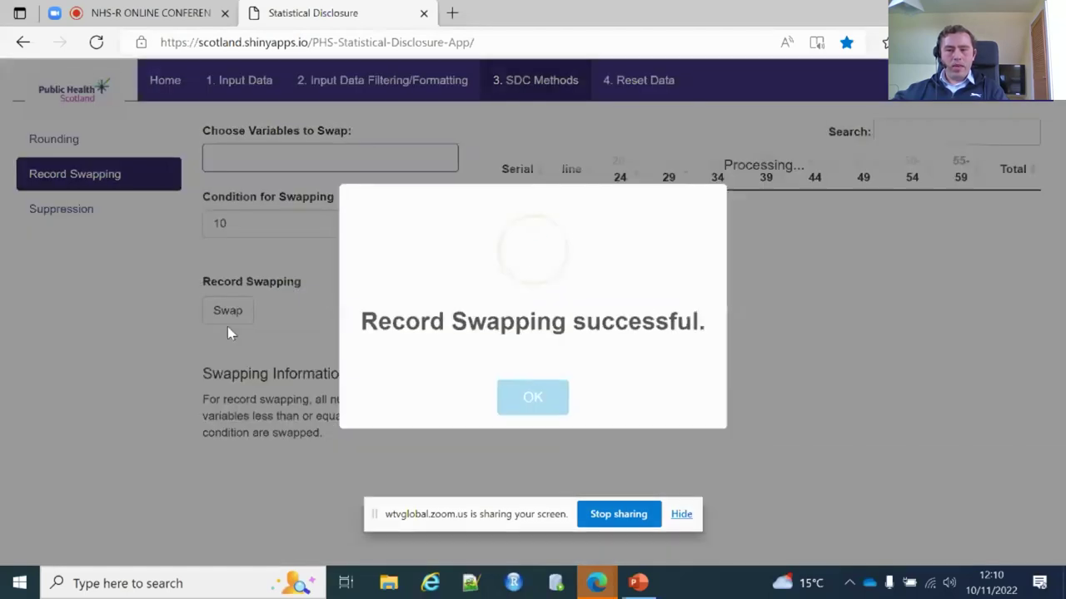
{"action": "left_click", "coordinate": [518, 393]}
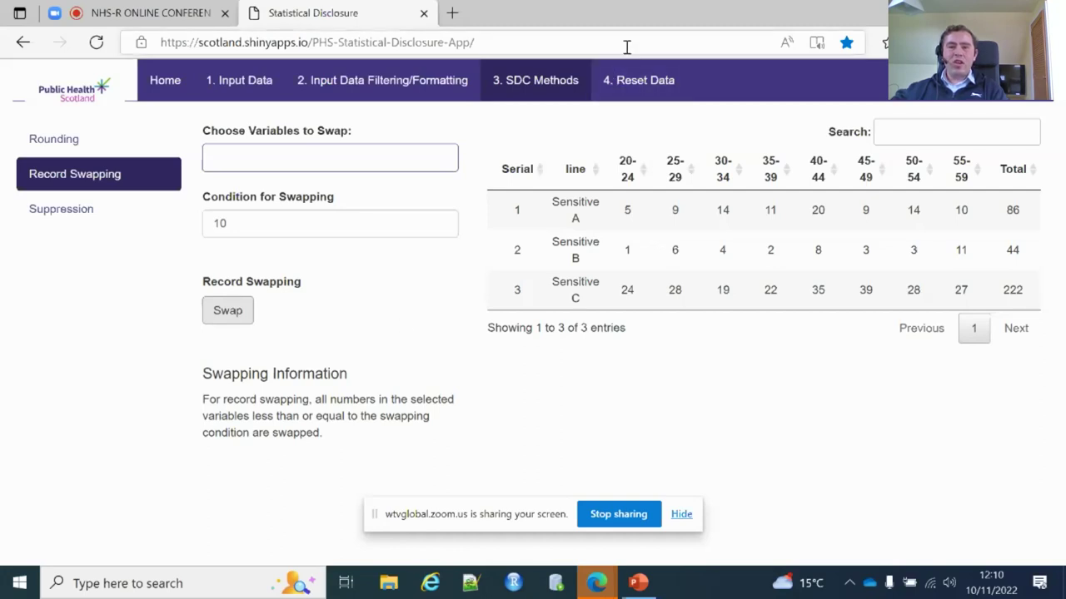
Step: Reset the swapped training data to its initial state
{"action": "left_click", "coordinate": [630, 81]}
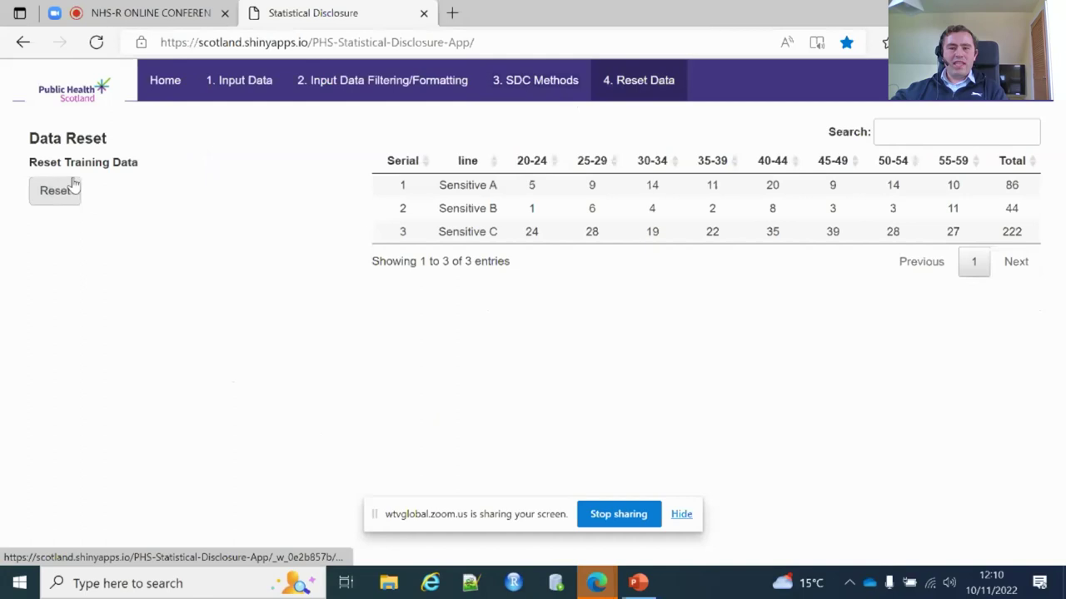
{"action": "left_click", "coordinate": [71, 191]}
{"action": "left_click", "coordinate": [533, 398]}
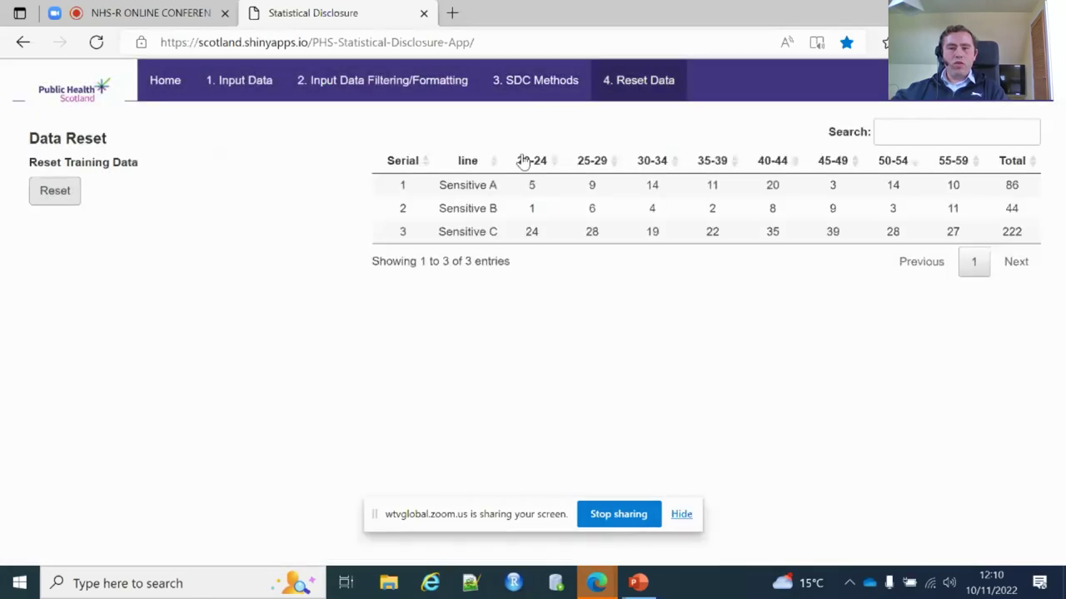
Step: Choose all age-group variables from 20-24 to 55-59 plus Total for primary suppression
{"action": "left_click", "coordinate": [537, 92]}
{"action": "left_click", "coordinate": [45, 218]}
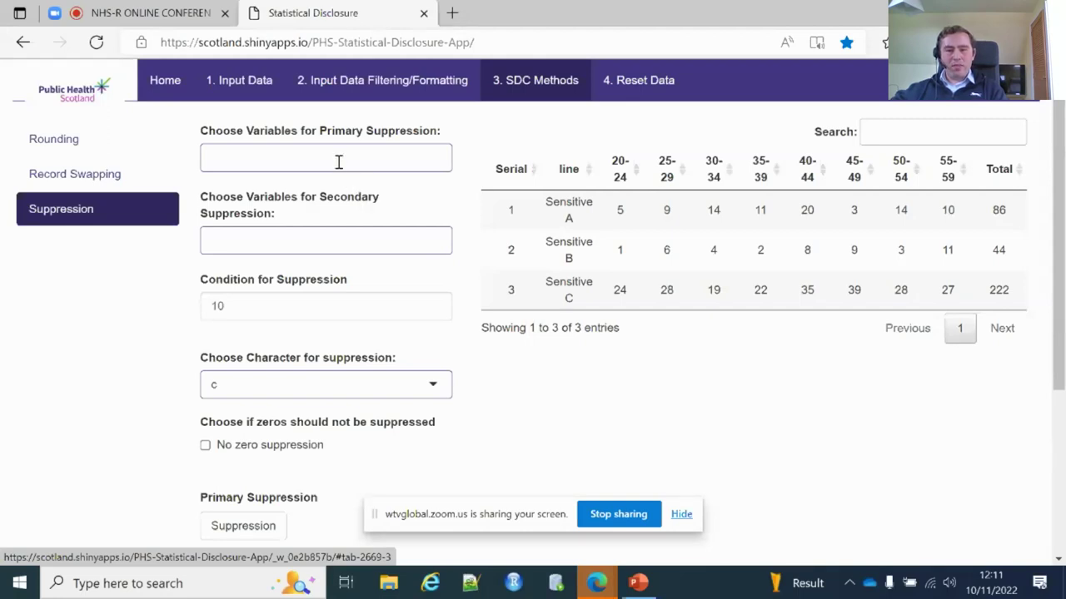
{"action": "left_click", "coordinate": [338, 162]}
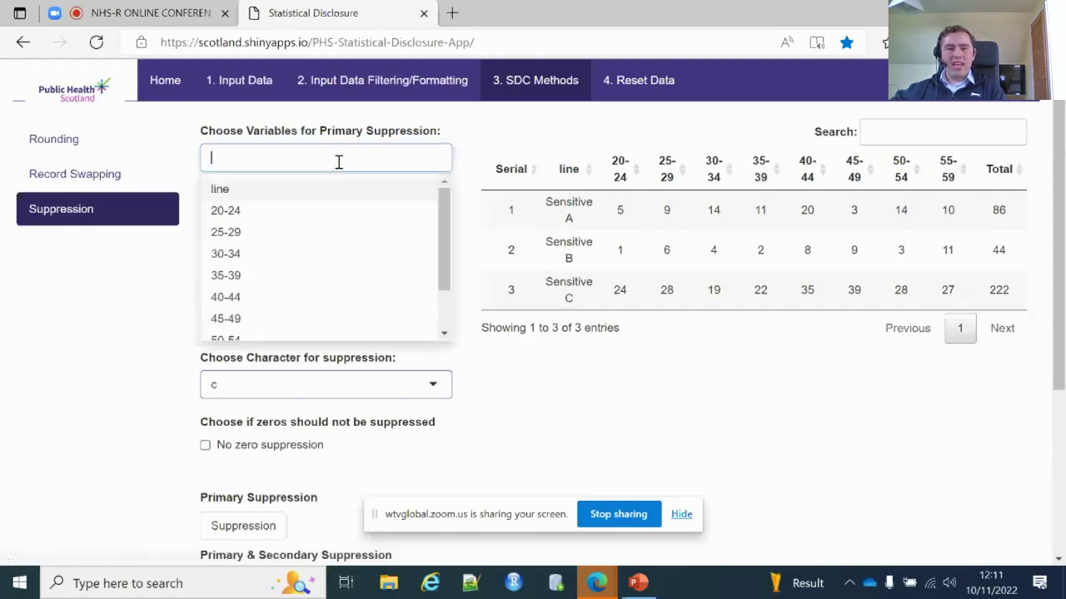
{"action": "left_click", "coordinate": [315, 218]}
{"action": "left_click", "coordinate": [314, 218]}
{"action": "left_click", "coordinate": [316, 218]}
{"action": "left_click", "coordinate": [315, 220]}
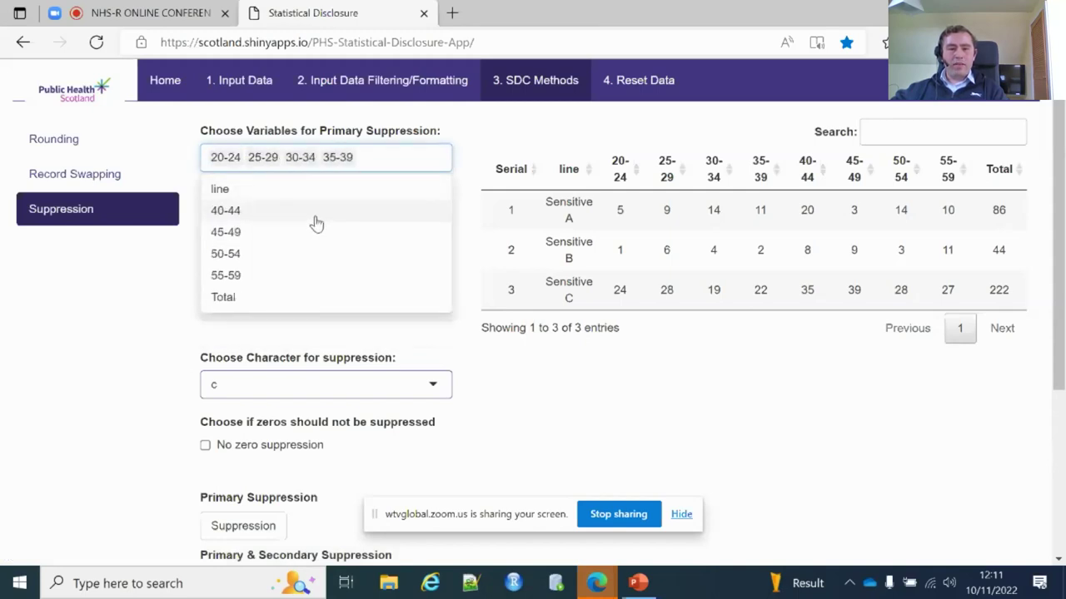
{"action": "left_click", "coordinate": [314, 221]}
{"action": "left_click", "coordinate": [314, 221]}
{"action": "left_click", "coordinate": [313, 221]}
{"action": "left_click", "coordinate": [311, 232]}
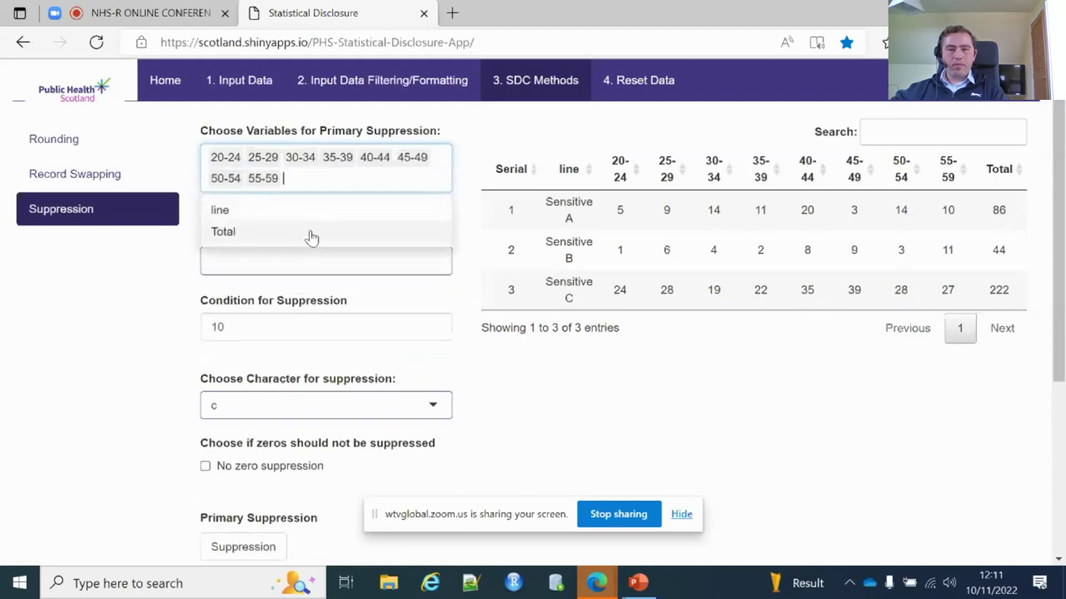
{"action": "left_click", "coordinate": [310, 234]}
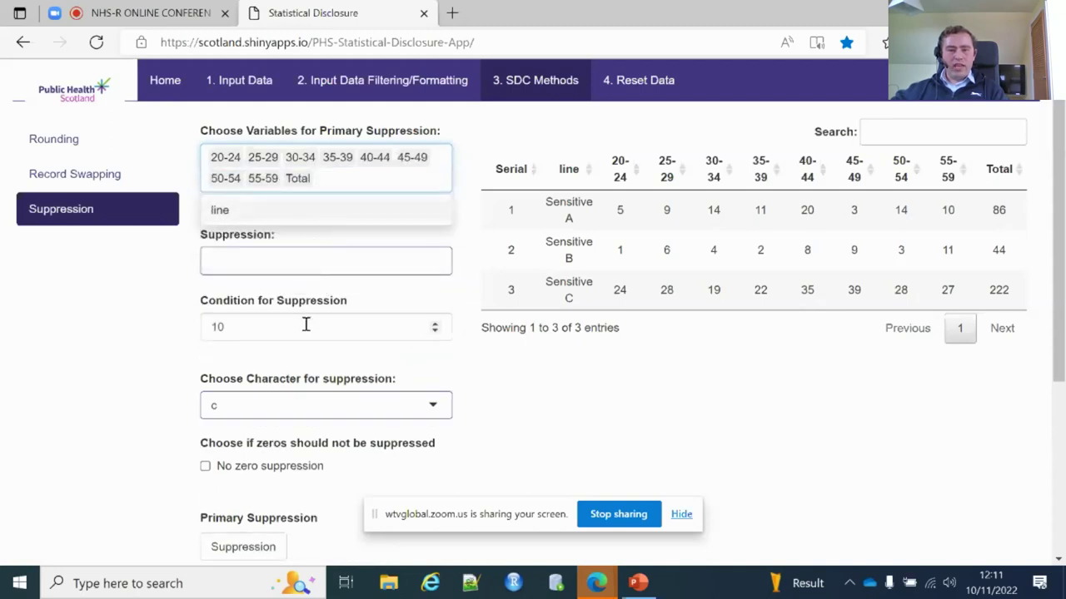
Step: Set the suppression condition to 4 and run primary suppression on the chosen variables with the character c
{"action": "left_click_drag", "start_coordinate": [305, 326], "coordinate": [206, 315]}
{"action": "type", "text": "4"}
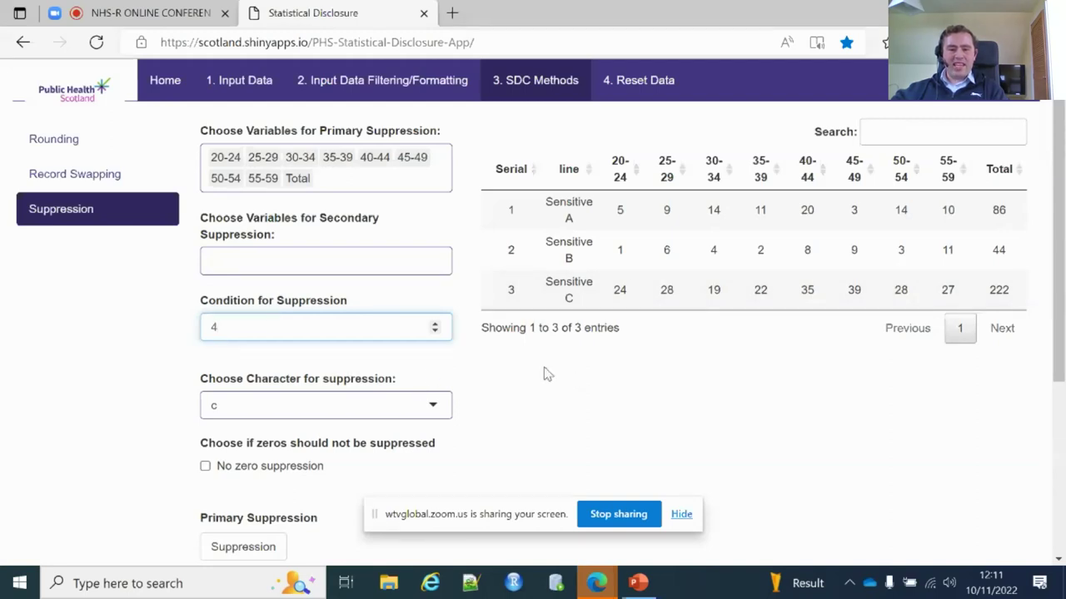
{"action": "scroll", "coordinate": [374, 408], "scroll_direction": "down", "scroll_amount": 2}
{"action": "left_click", "coordinate": [217, 468]}
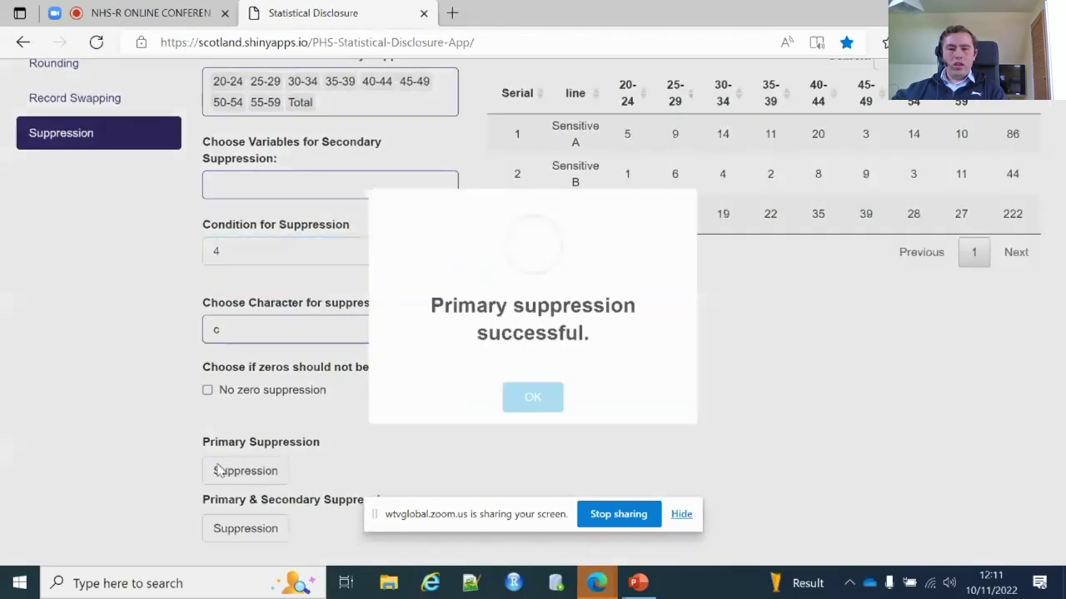
{"action": "left_click", "coordinate": [529, 414]}
{"action": "scroll", "coordinate": [528, 374], "scroll_direction": "up", "scroll_amount": 2}
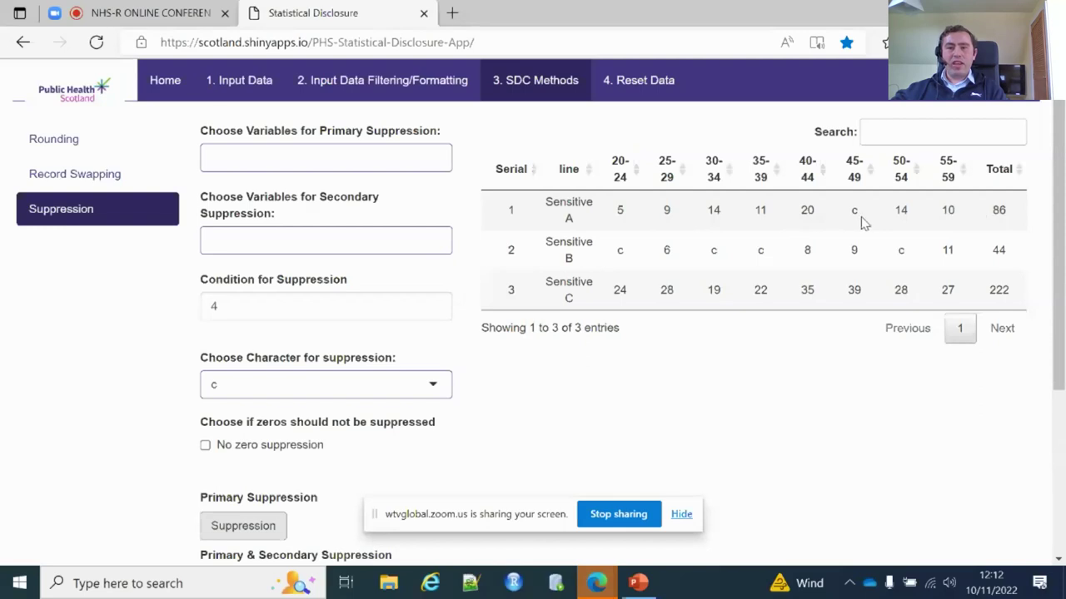
Step: Reset the suppressed training data to its initial state
{"action": "left_click", "coordinate": [616, 80]}
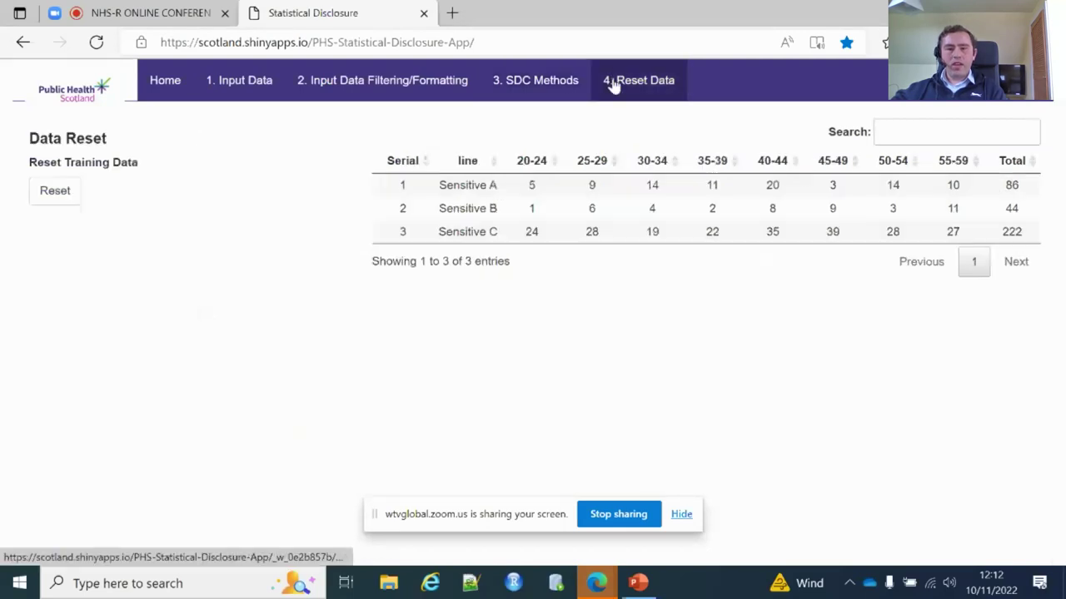
{"action": "left_click", "coordinate": [75, 184]}
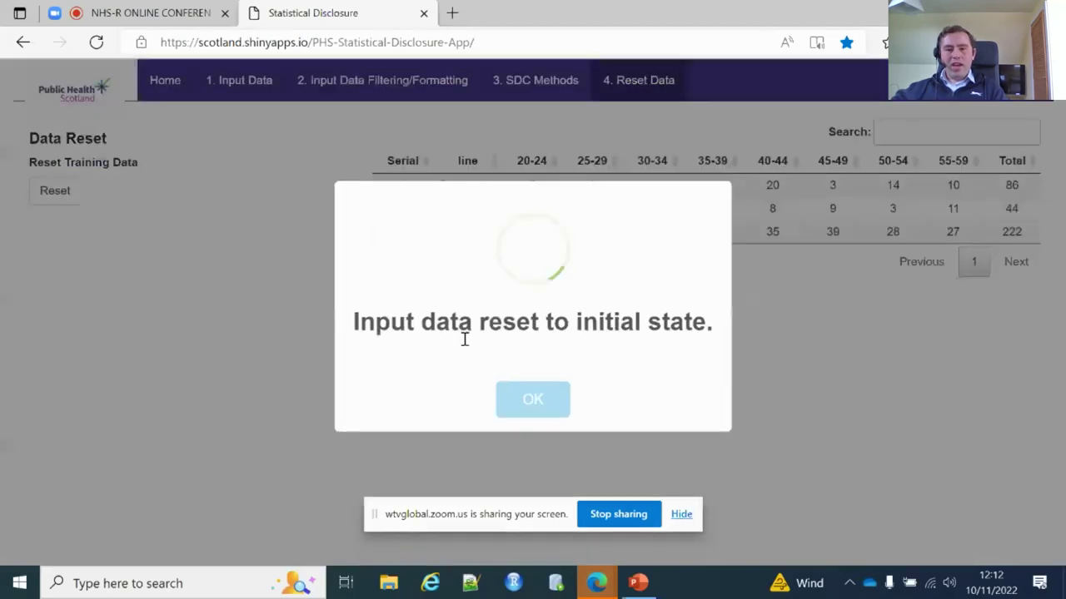
{"action": "left_click", "coordinate": [537, 403]}
Step: Choose only the Total variable for primary suppression in the suppression method
{"action": "left_click", "coordinate": [537, 83]}
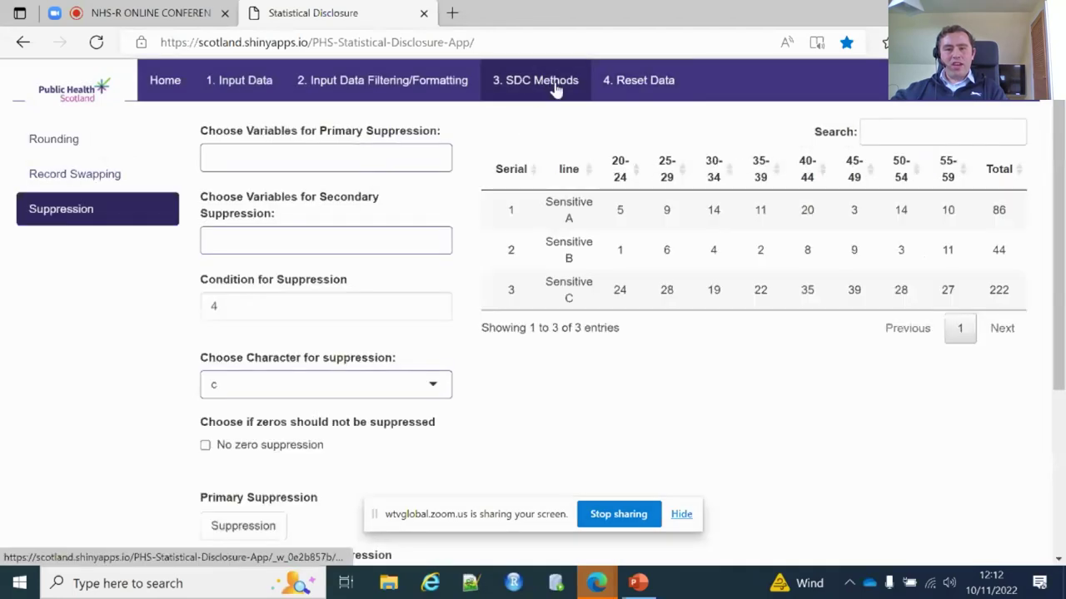
{"action": "left_click", "coordinate": [302, 159]}
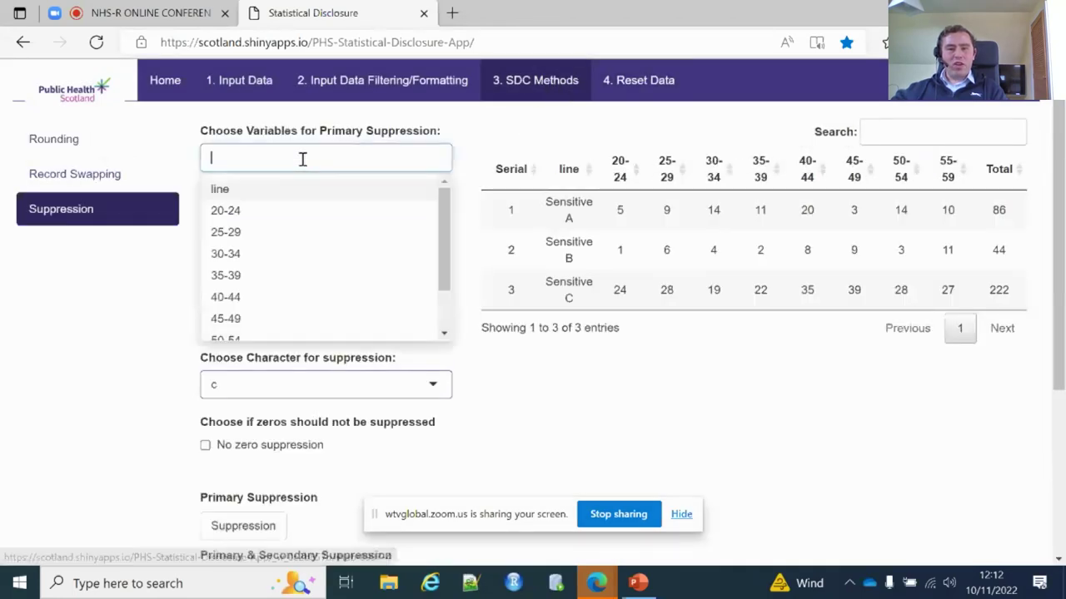
{"action": "scroll", "coordinate": [319, 236], "scroll_direction": "down", "scroll_amount": 1}
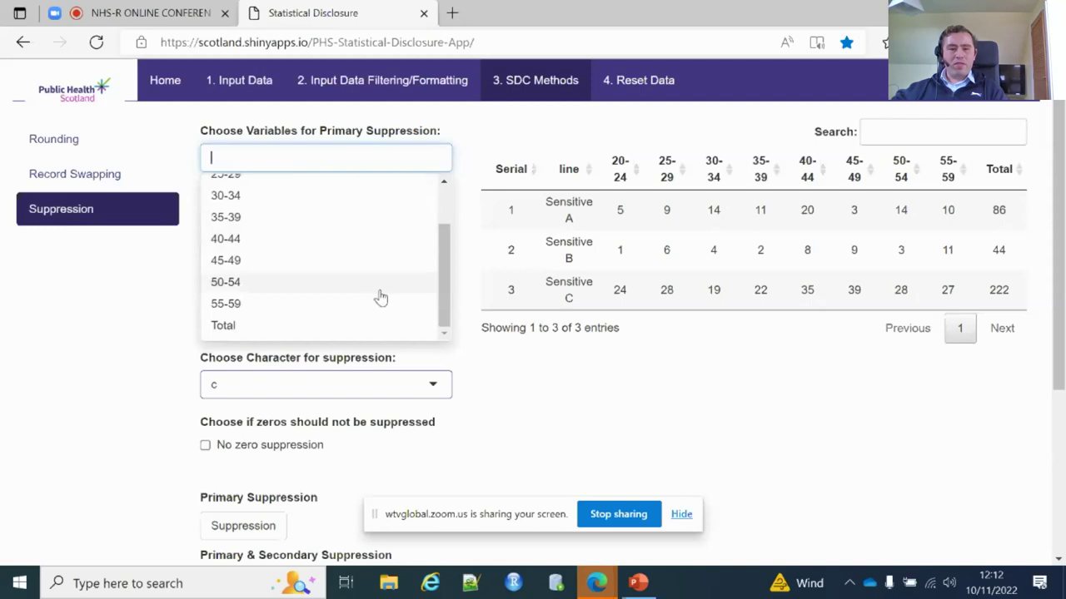
{"action": "left_click", "coordinate": [342, 326]}
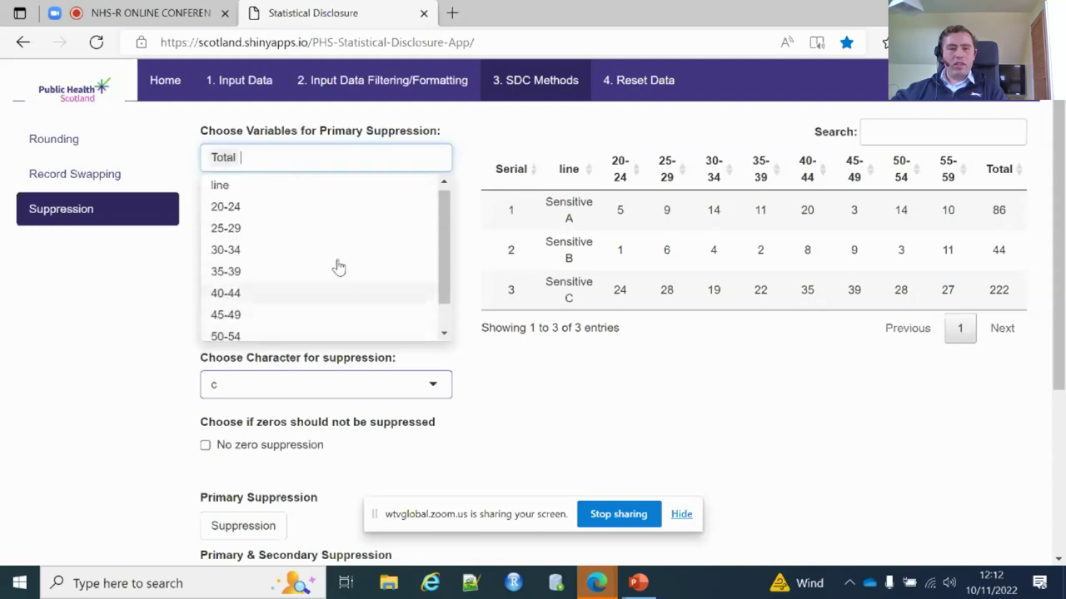
{"action": "left_click", "coordinate": [537, 381]}
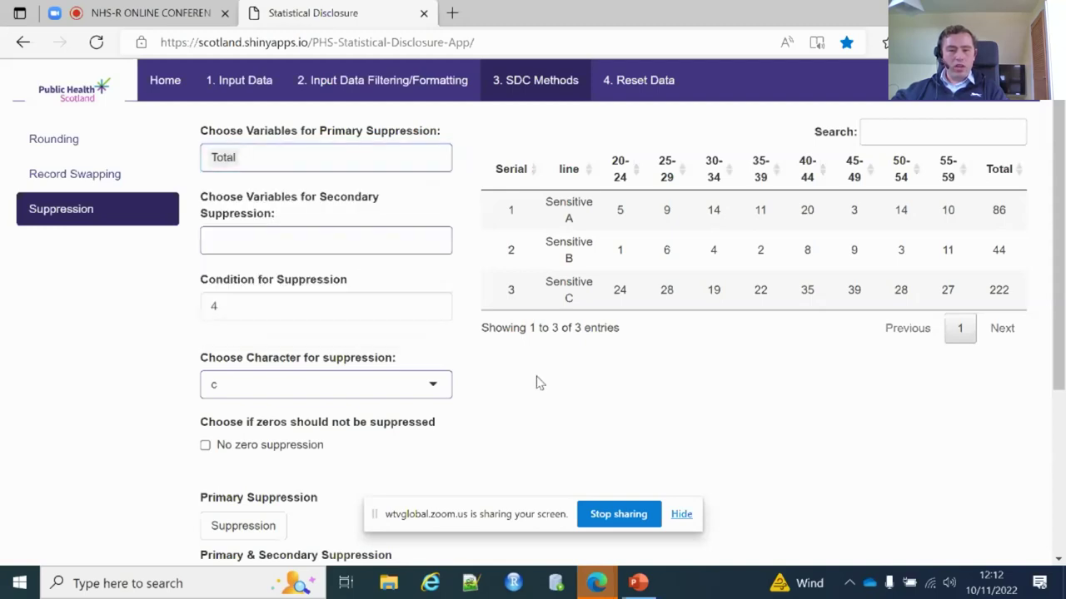
Step: Choose all age-group variables from 20-24 to 55-59 for secondary suppression
{"action": "left_click", "coordinate": [307, 243]}
{"action": "left_click", "coordinate": [297, 293]}
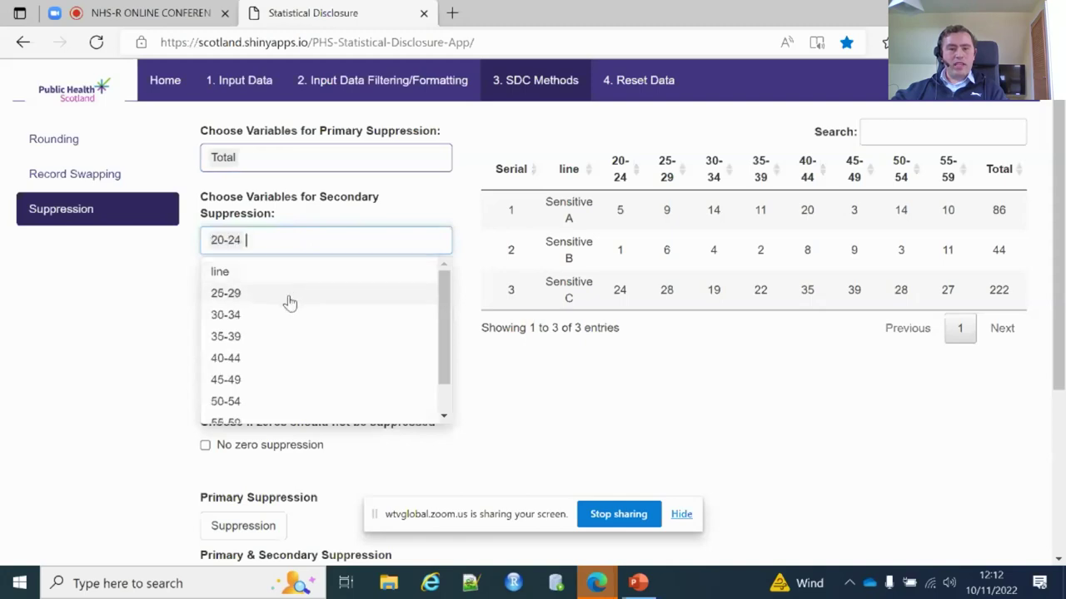
{"action": "left_click", "coordinate": [291, 300]}
{"action": "left_click", "coordinate": [290, 302]}
{"action": "left_click", "coordinate": [289, 302]}
{"action": "left_click", "coordinate": [288, 303]}
{"action": "left_click", "coordinate": [289, 303]}
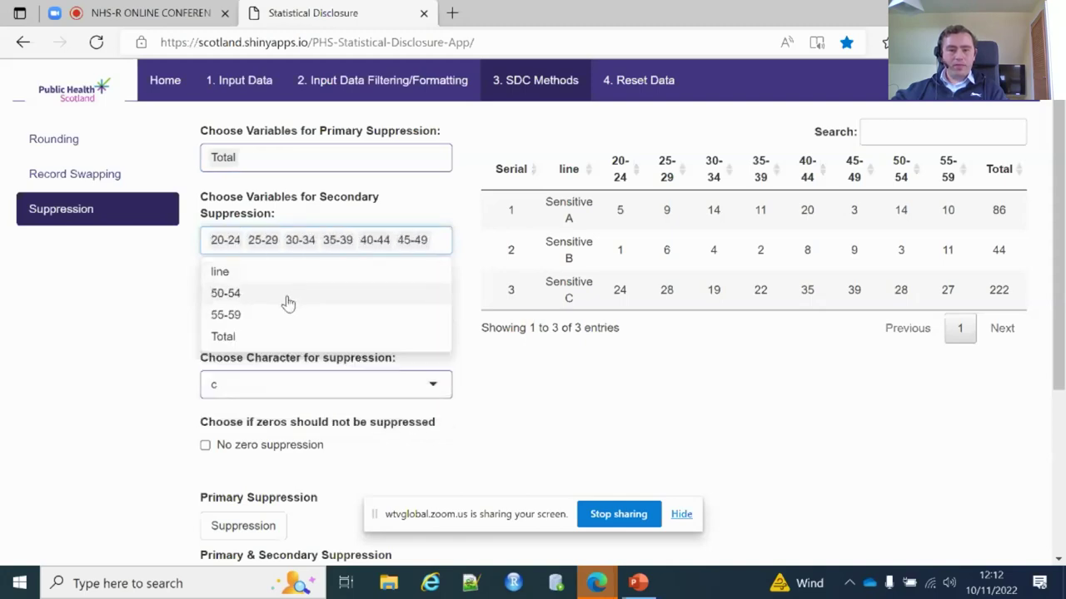
{"action": "left_click", "coordinate": [286, 302]}
{"action": "left_click", "coordinate": [286, 310]}
{"action": "left_click", "coordinate": [95, 305]}
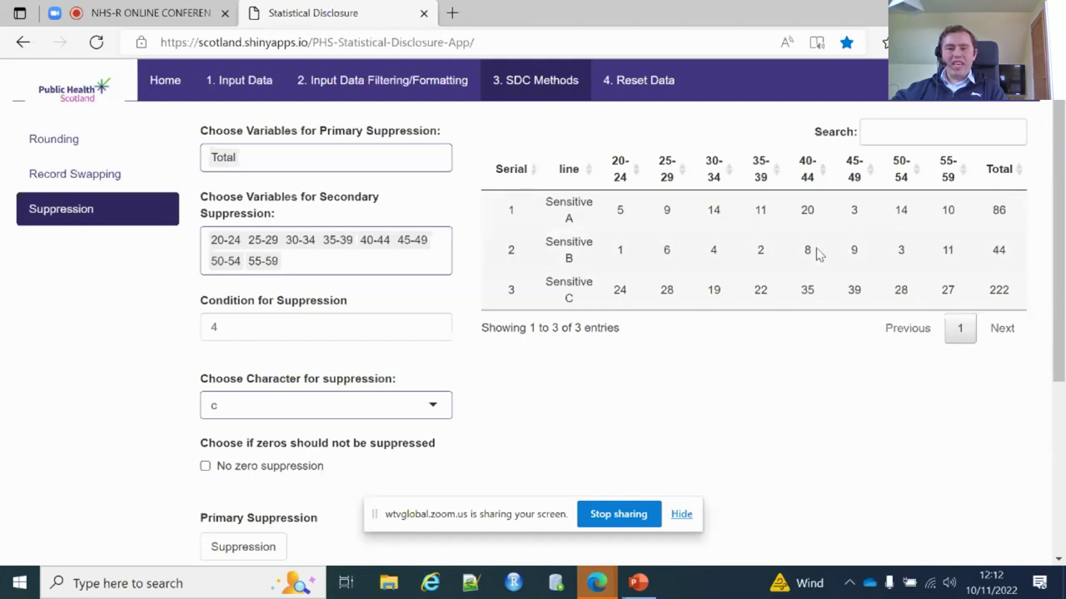
Step: Run combined primary and secondary suppression on the chosen variables with condition 4 and character c
{"action": "scroll", "coordinate": [408, 238], "scroll_direction": "down", "scroll_amount": 3}
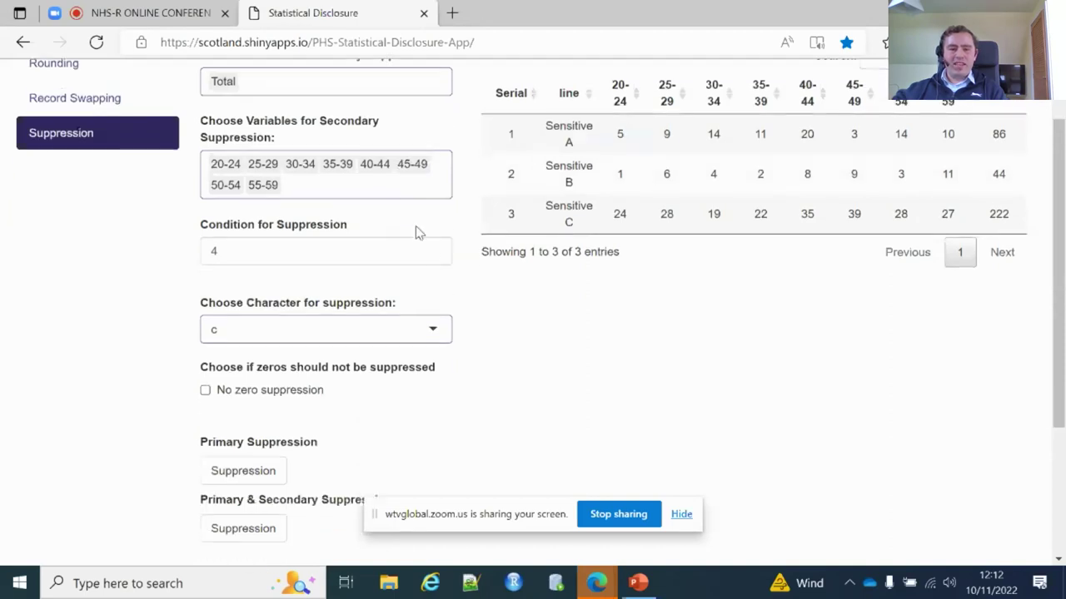
{"action": "left_click", "coordinate": [269, 458]}
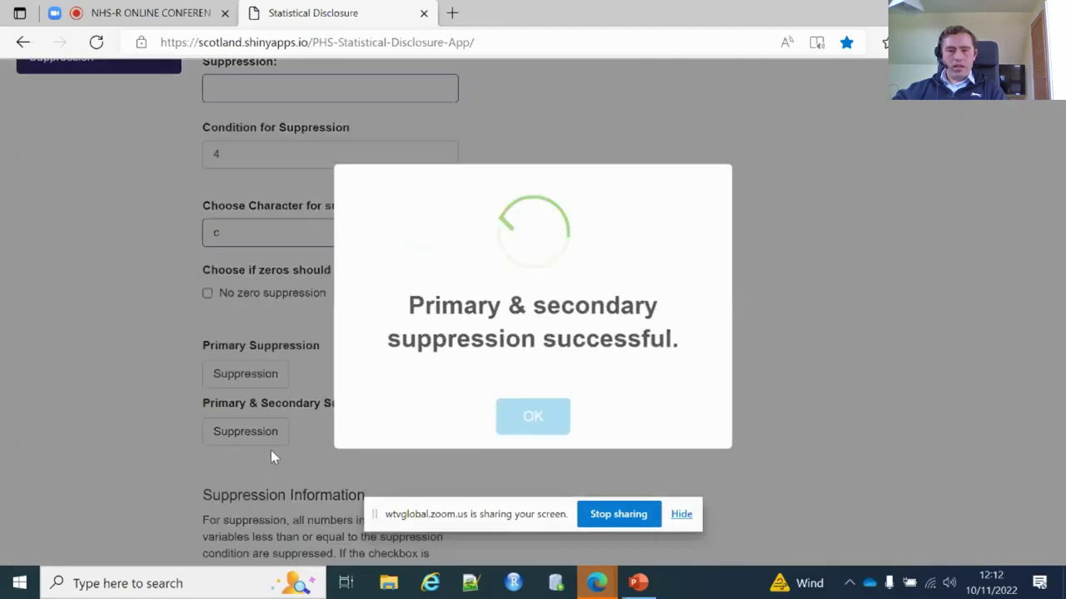
{"action": "left_click", "coordinate": [533, 416]}
{"action": "scroll", "coordinate": [537, 398], "scroll_direction": "up", "scroll_amount": 1}
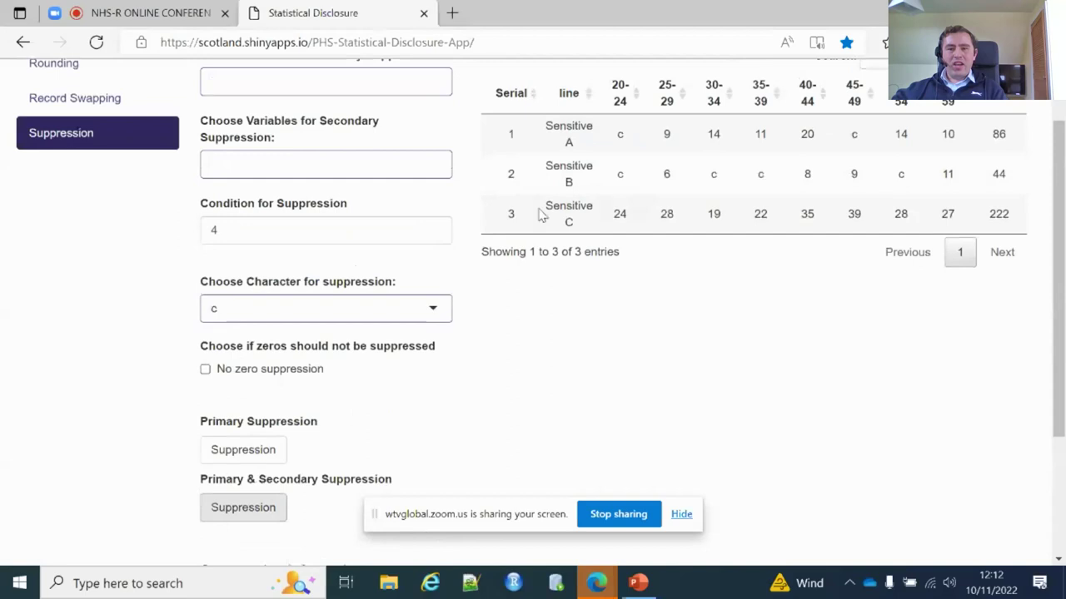
{"action": "scroll", "coordinate": [538, 218], "scroll_direction": "up", "scroll_amount": 2}
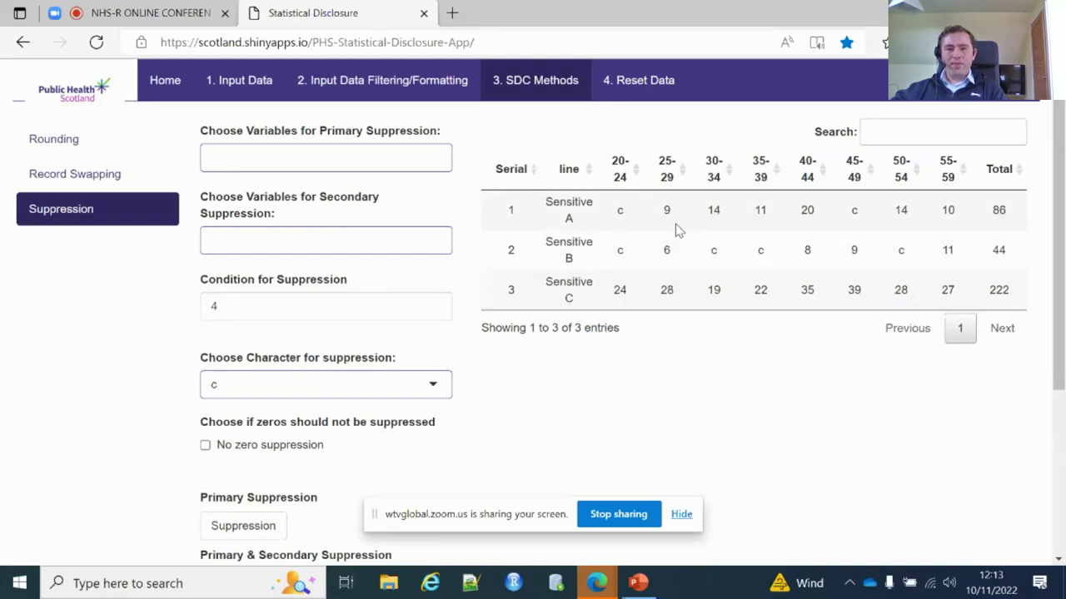
Step: Switch the training dataset to Long Data and load it as the data in use
{"action": "left_click", "coordinate": [263, 88]}
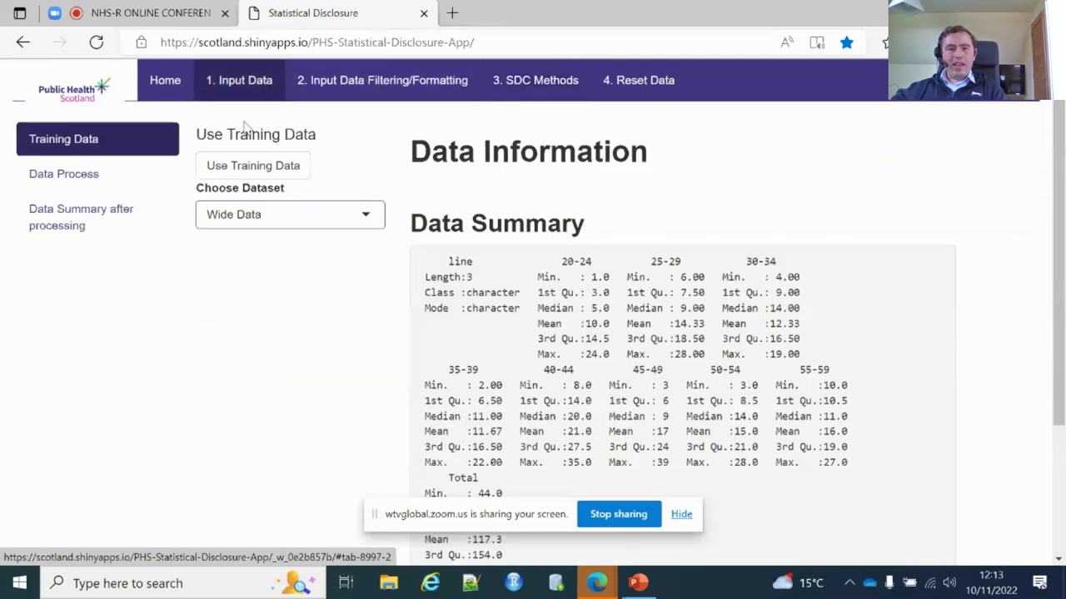
{"action": "left_click", "coordinate": [319, 218]}
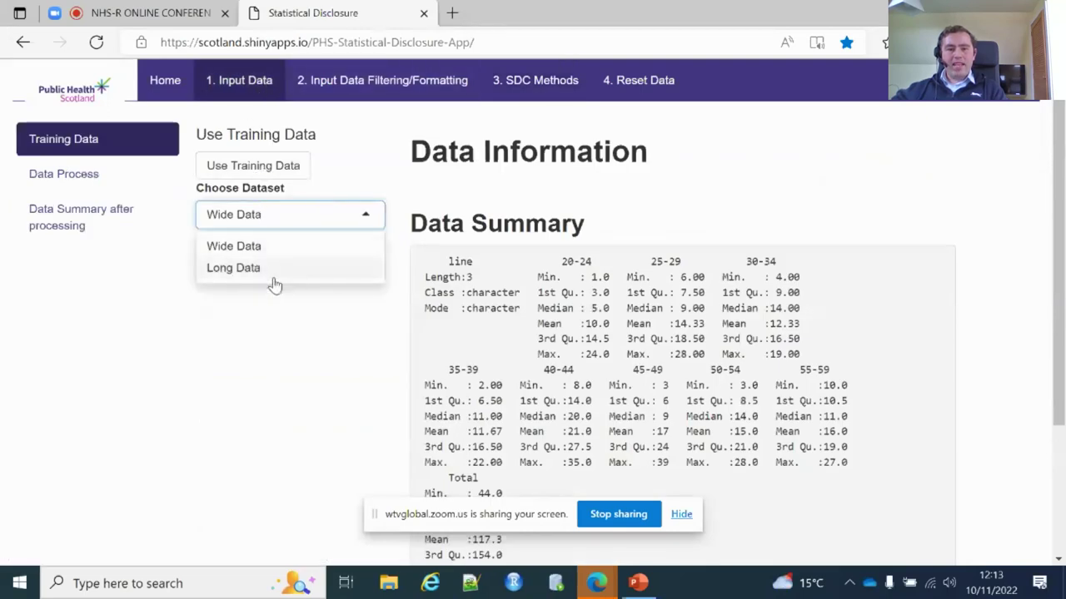
{"action": "left_click", "coordinate": [269, 278]}
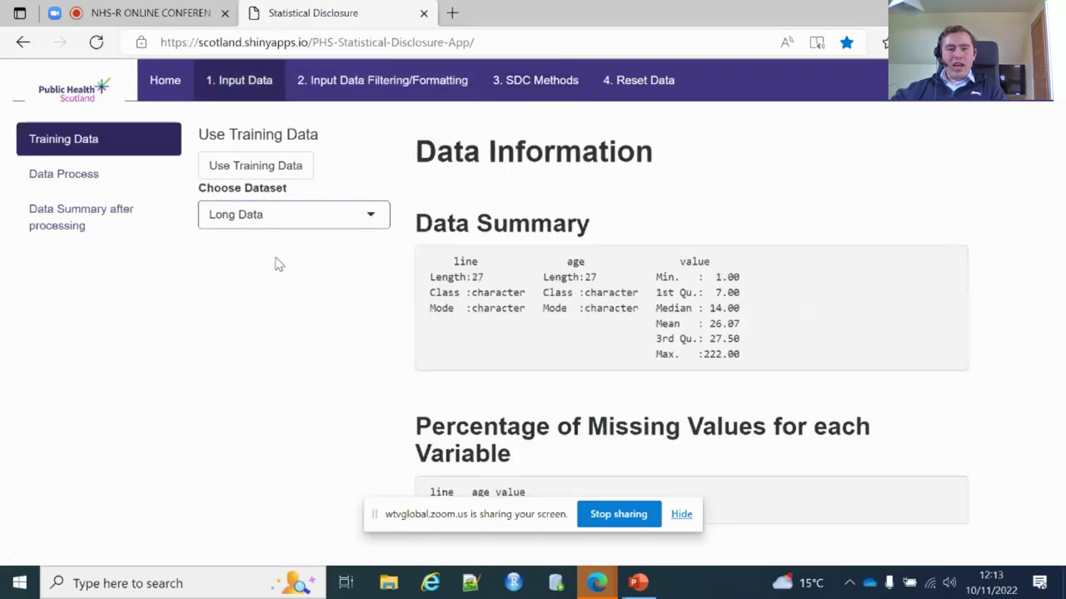
{"action": "left_click", "coordinate": [267, 177]}
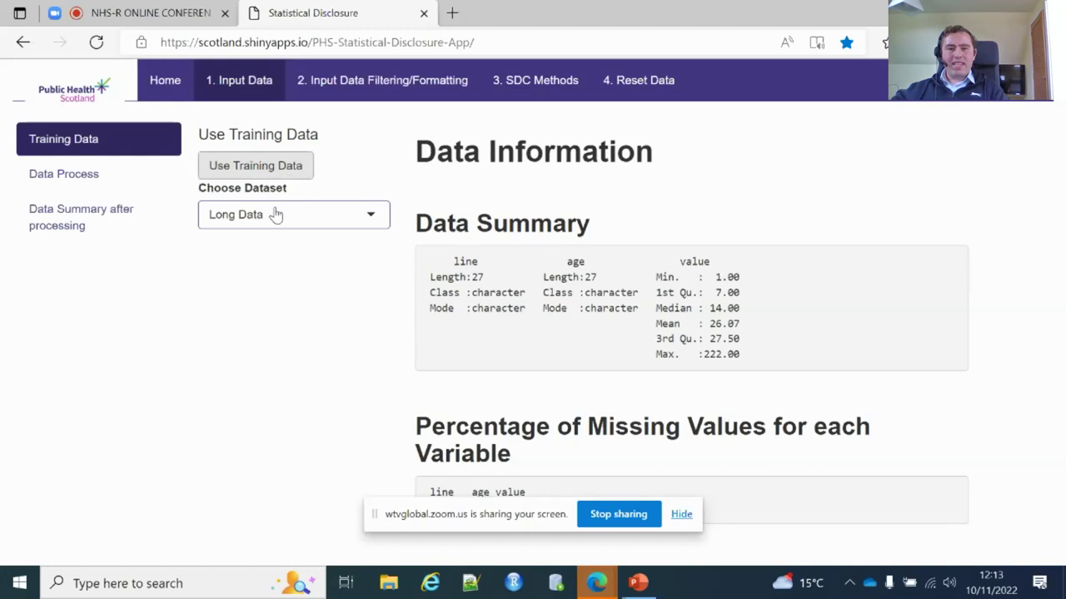
Step: Store the unprocessed long training data in preparation for filtering
{"action": "left_click", "coordinate": [374, 97]}
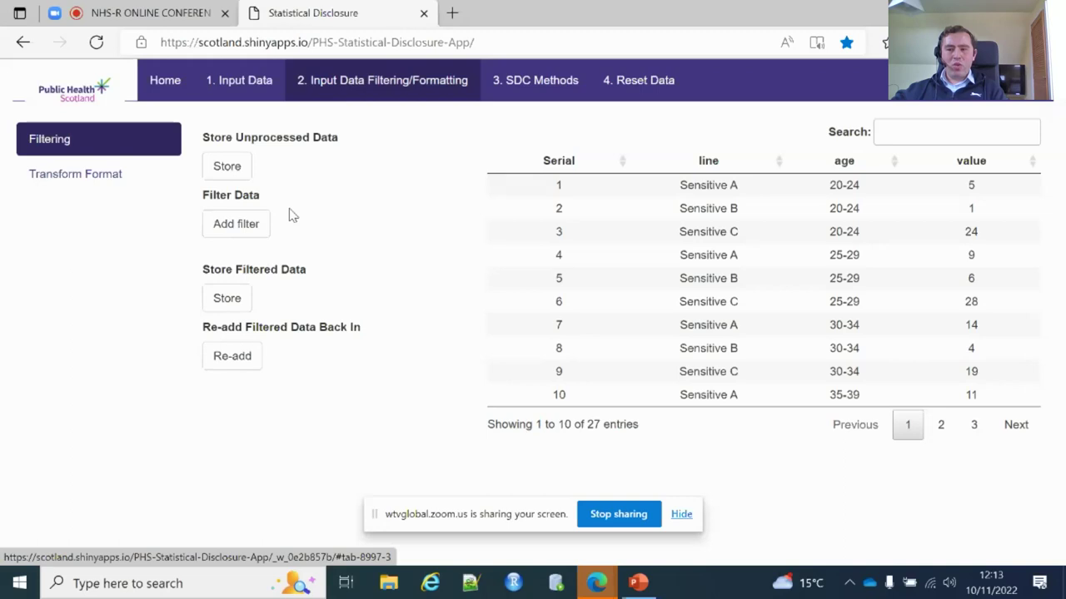
{"action": "left_click", "coordinate": [227, 177]}
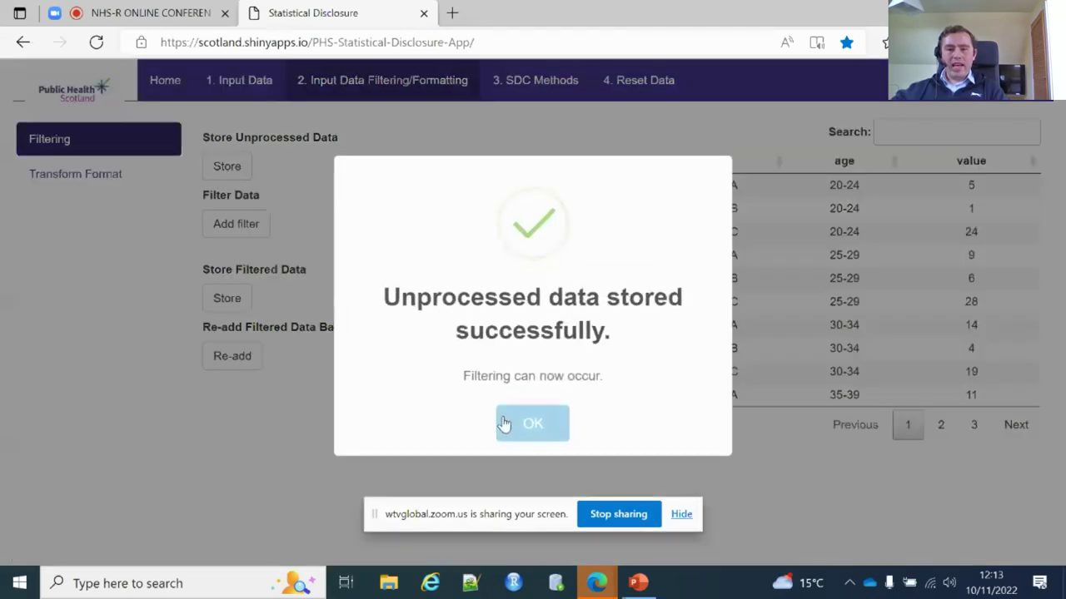
{"action": "left_click", "coordinate": [504, 425]}
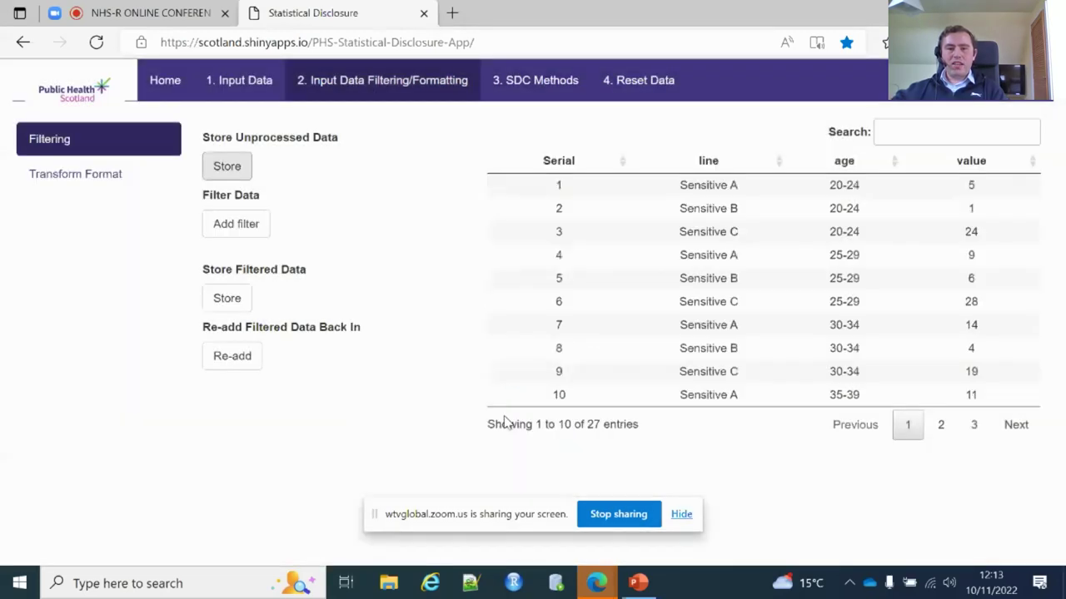
Step: Add a filter on the line variable that removes Sensitive A and Sensitive B, and clear the filter entry
{"action": "left_click", "coordinate": [230, 234]}
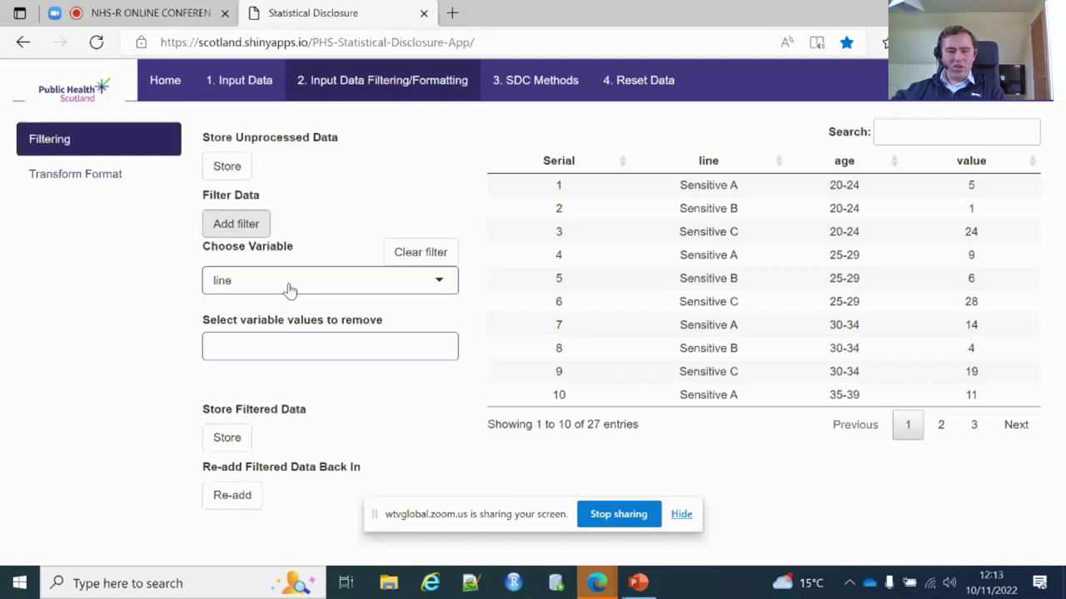
{"action": "left_click", "coordinate": [271, 348]}
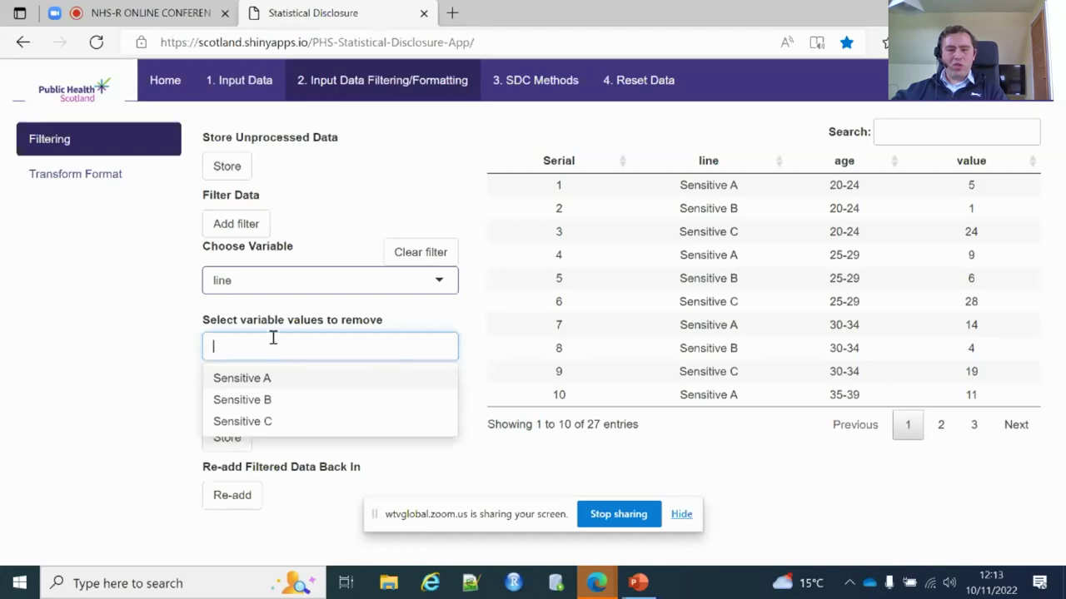
{"action": "left_click", "coordinate": [309, 379]}
{"action": "left_click", "coordinate": [309, 379]}
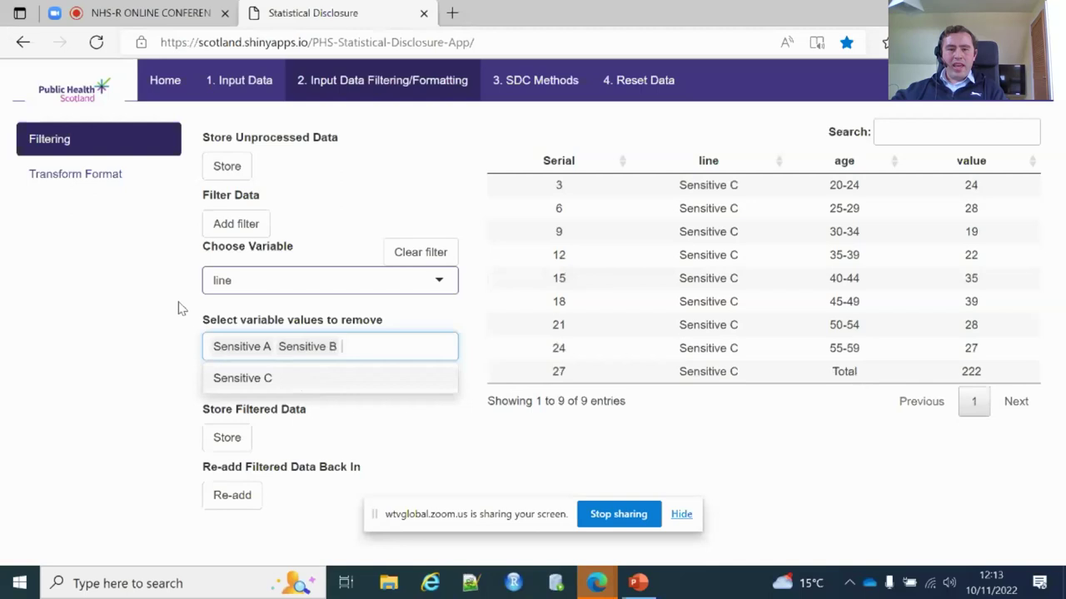
{"action": "left_click", "coordinate": [98, 328]}
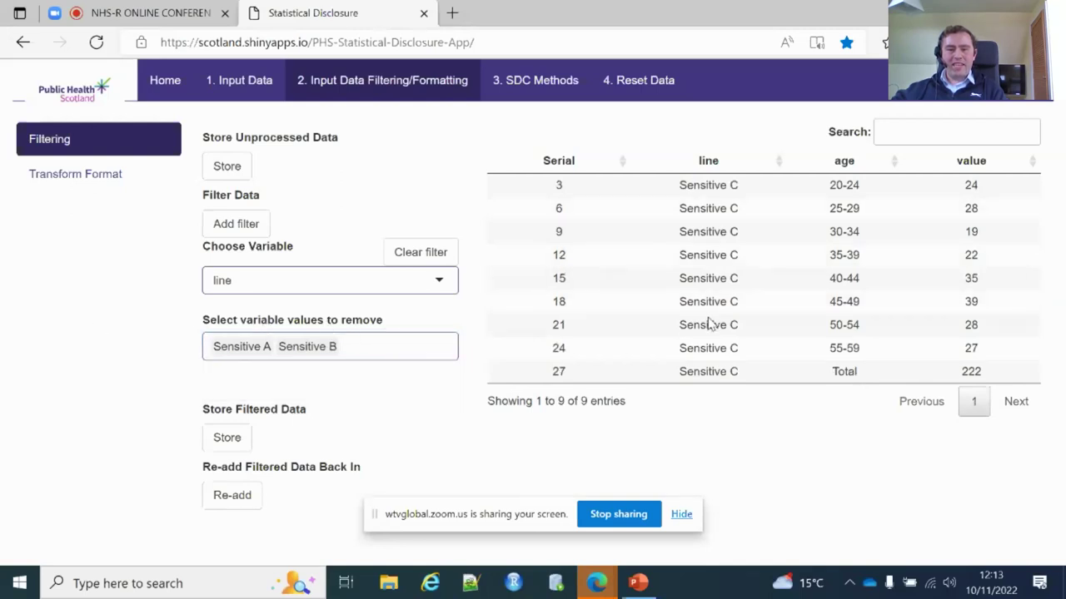
{"action": "left_click", "coordinate": [427, 252]}
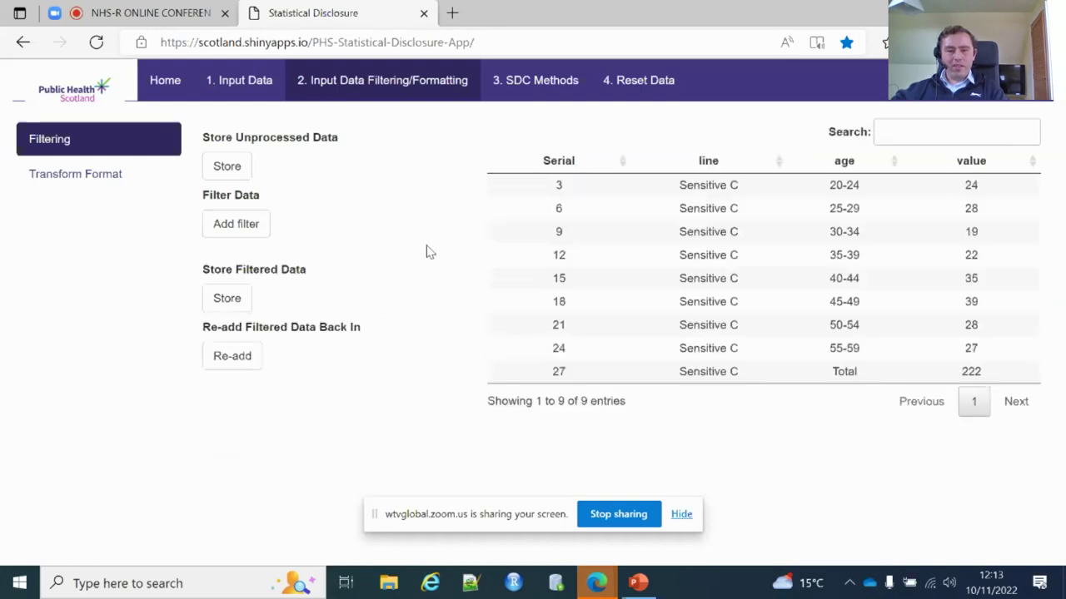
Step: Store the filtered data and re-add the filtered-out records to the dataset
{"action": "left_click", "coordinate": [227, 298]}
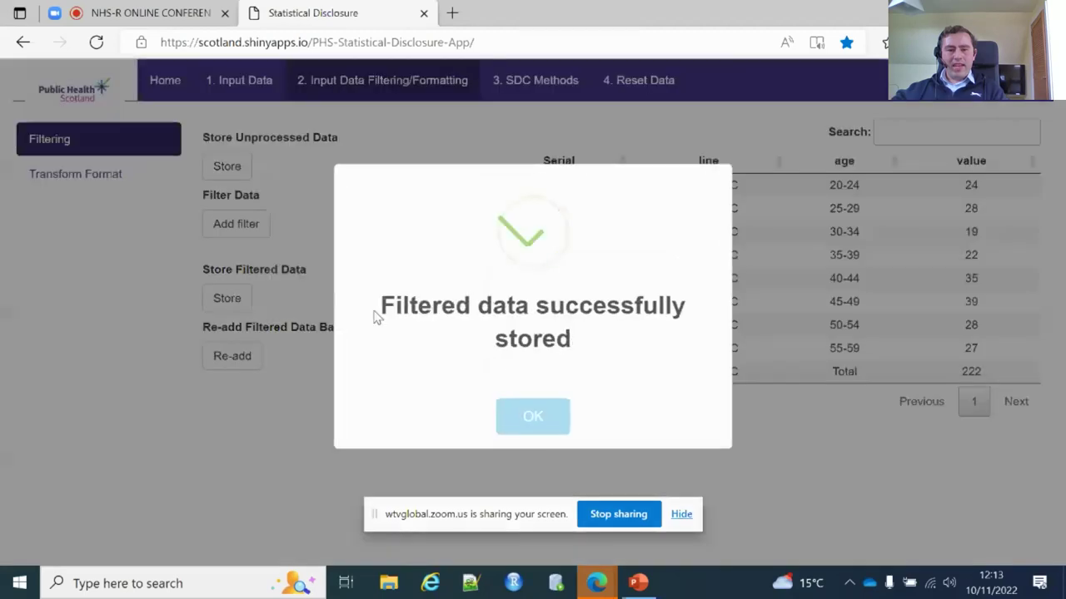
{"action": "left_click", "coordinate": [521, 414]}
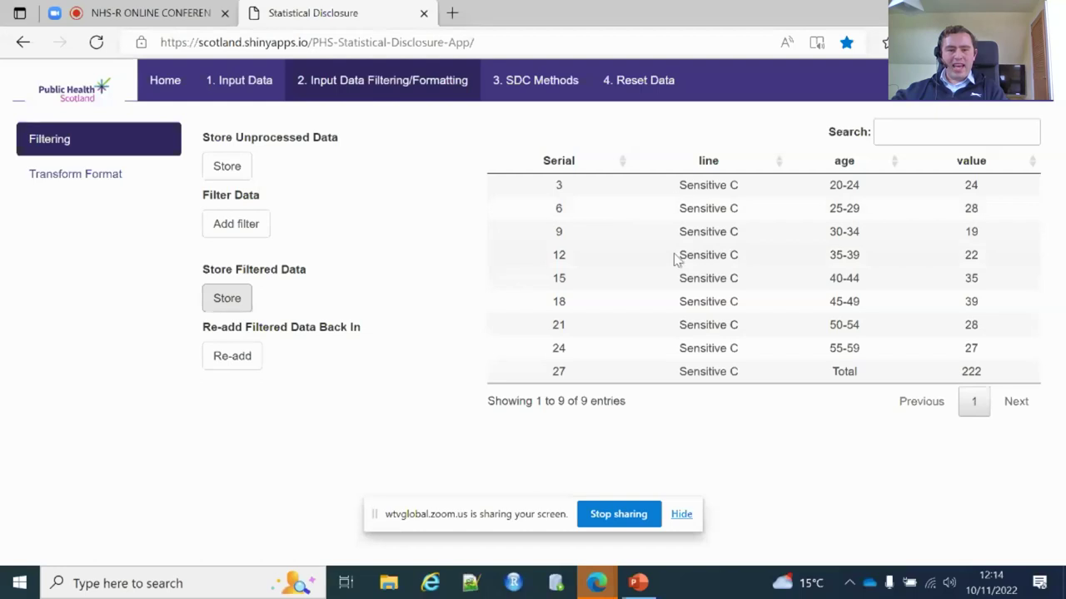
{"action": "left_click", "coordinate": [246, 358]}
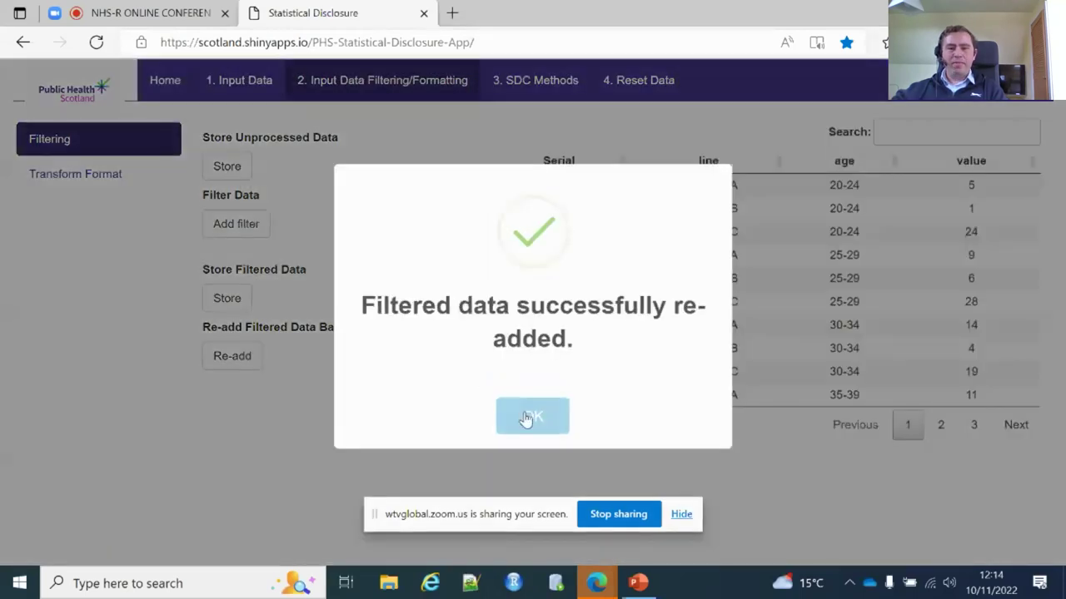
{"action": "left_click", "coordinate": [524, 419]}
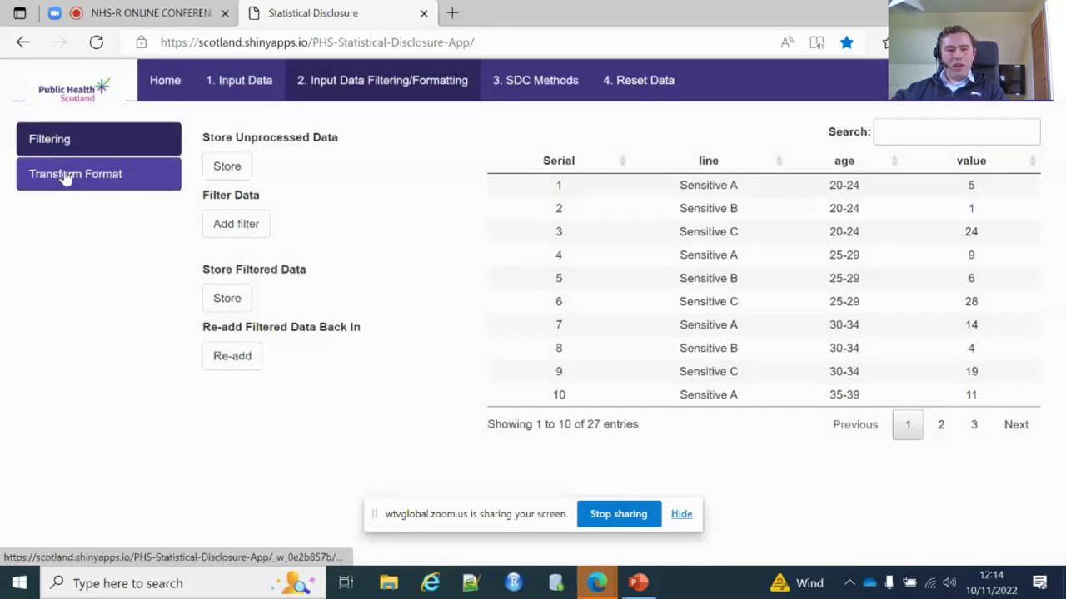
Step: Remove the serial number from the long data for the long-to-wide transformation
{"action": "left_click", "coordinate": [65, 179]}
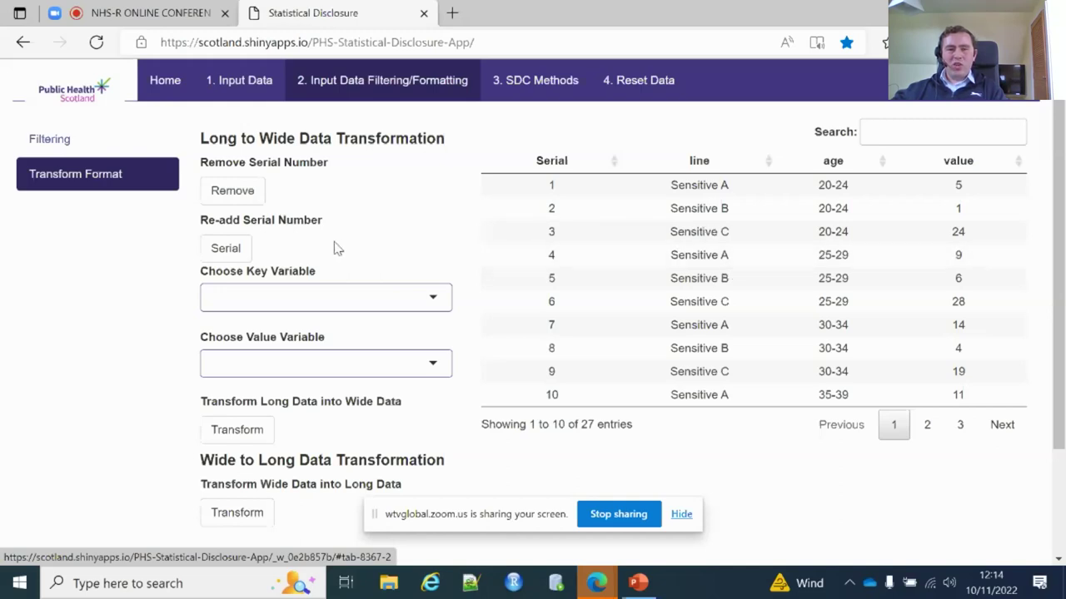
{"action": "left_click", "coordinate": [239, 191]}
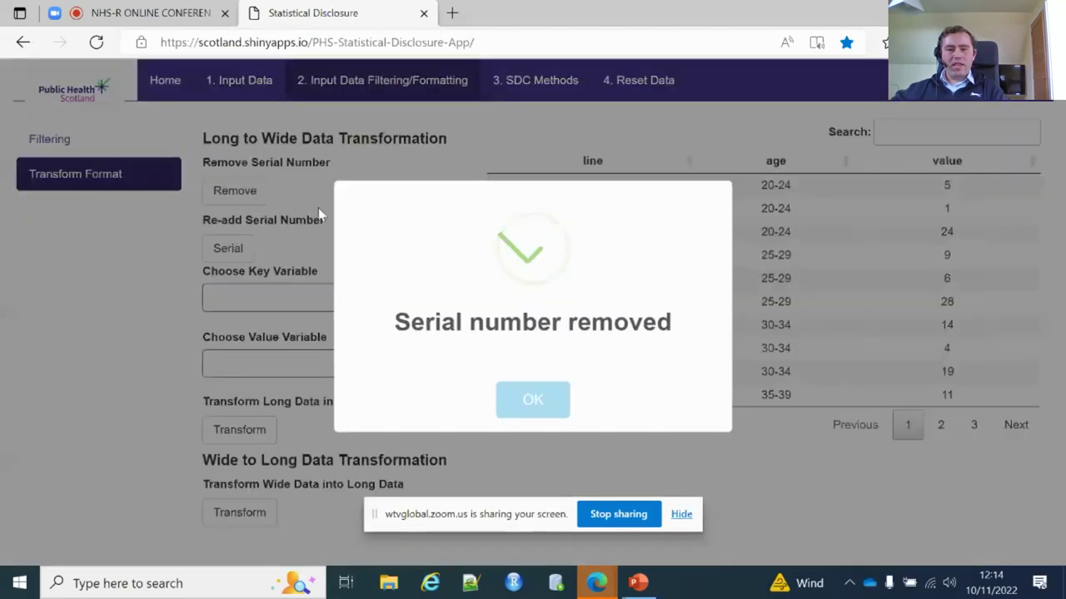
Step: Transform the long data into wide data, using age as the key variable and value as the value variable
{"action": "left_click", "coordinate": [518, 403]}
{"action": "left_click", "coordinate": [325, 302]}
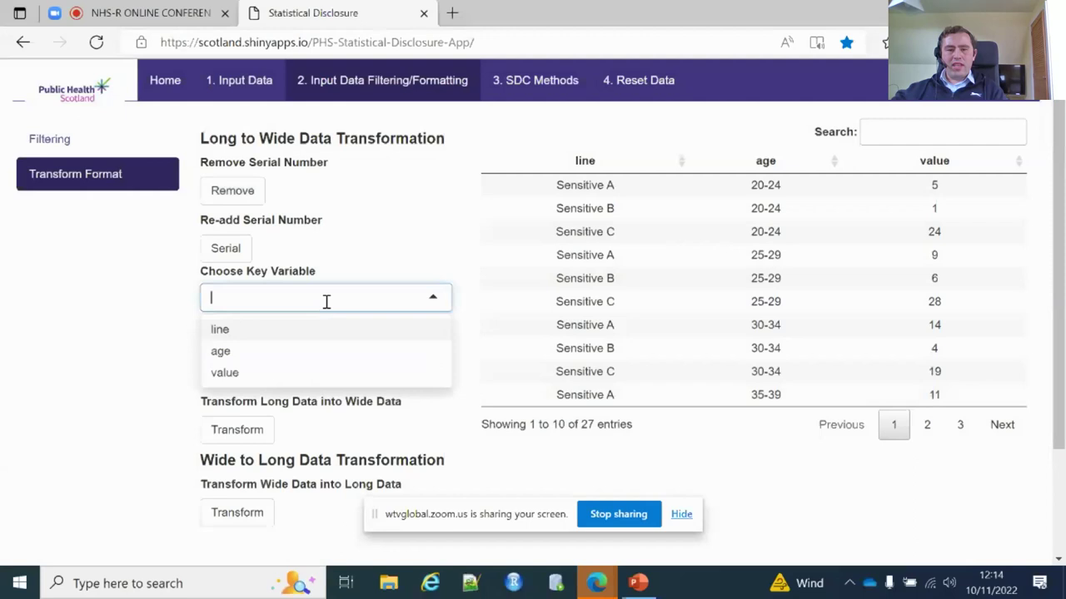
{"action": "left_click", "coordinate": [298, 353]}
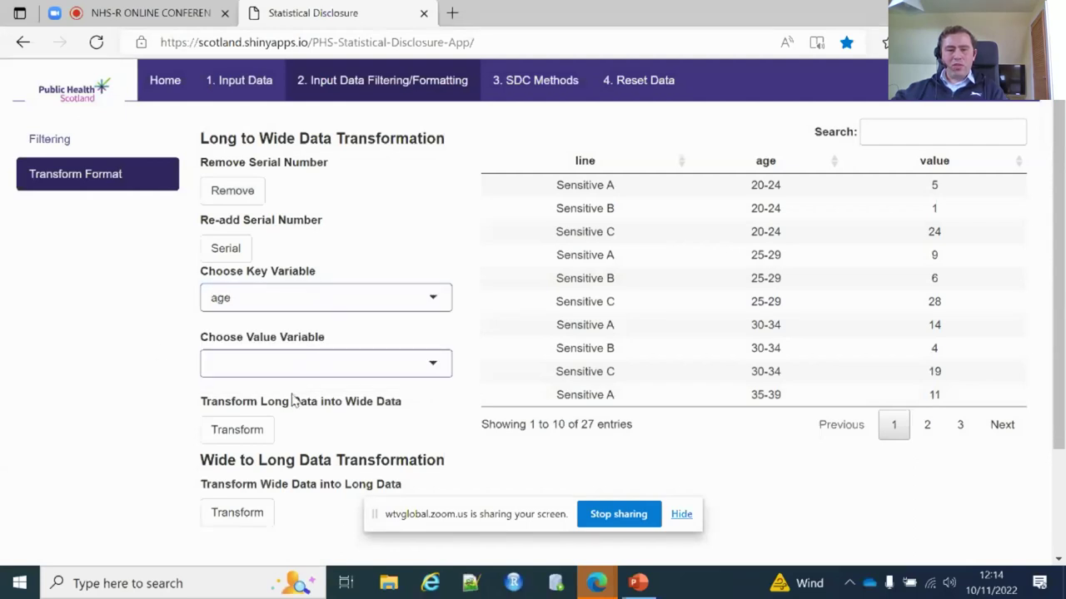
{"action": "left_click", "coordinate": [324, 365]}
{"action": "left_click", "coordinate": [337, 439]}
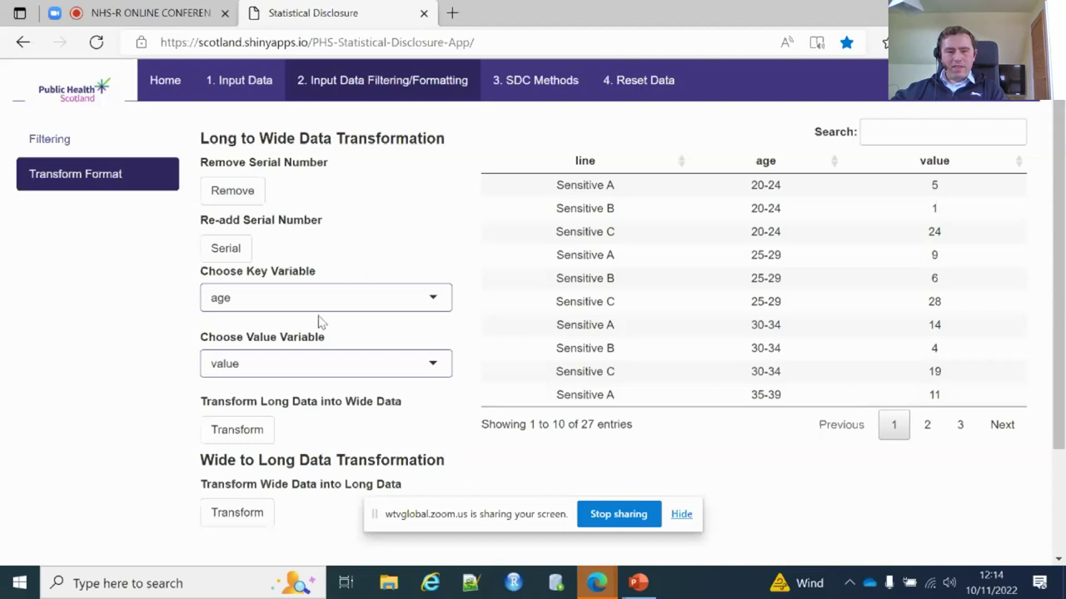
{"action": "left_click", "coordinate": [238, 430]}
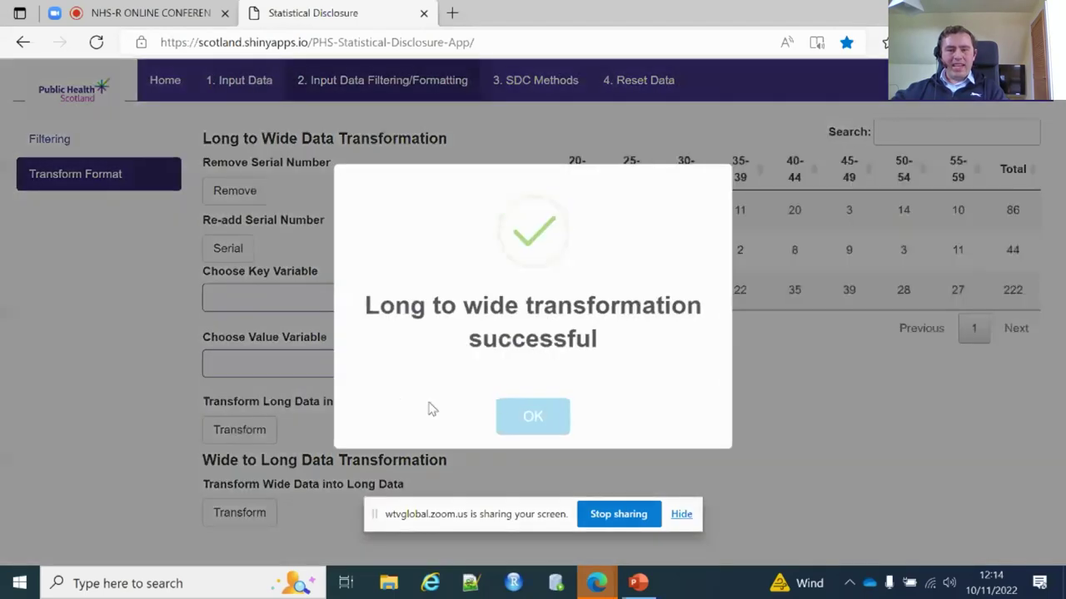
{"action": "left_click", "coordinate": [526, 416]}
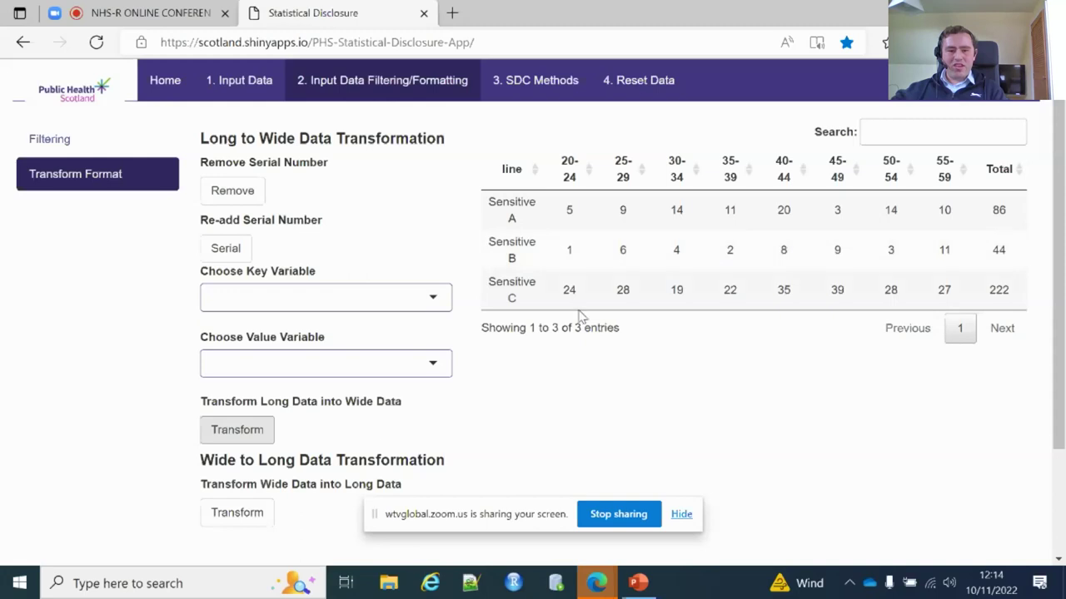
Step: Transform the wide data back into long data, and switch to the NHS-R online conference page
{"action": "left_click", "coordinate": [221, 520]}
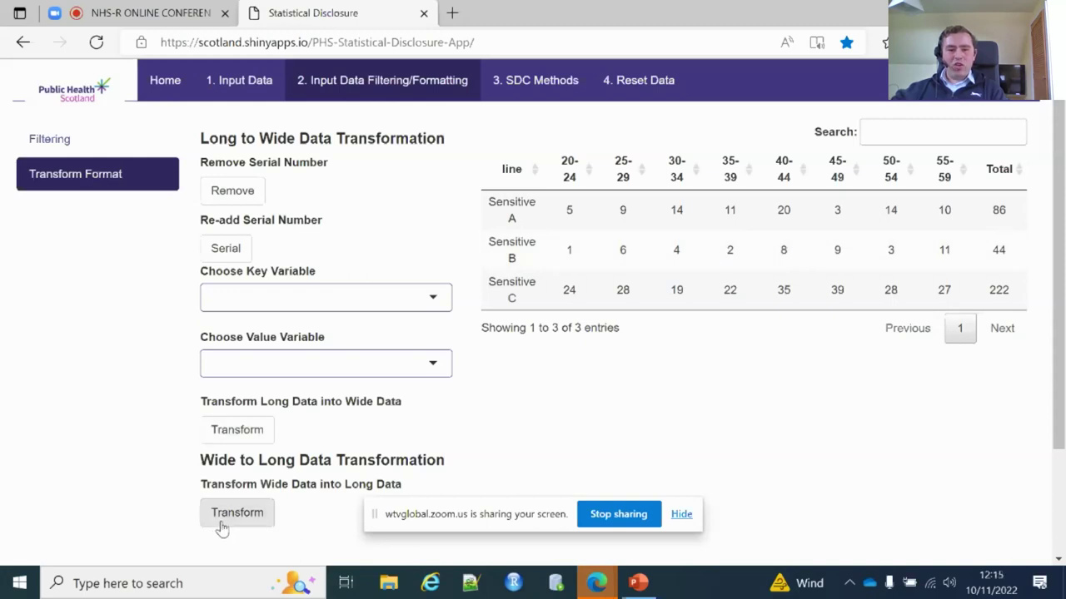
{"action": "left_click", "coordinate": [537, 418]}
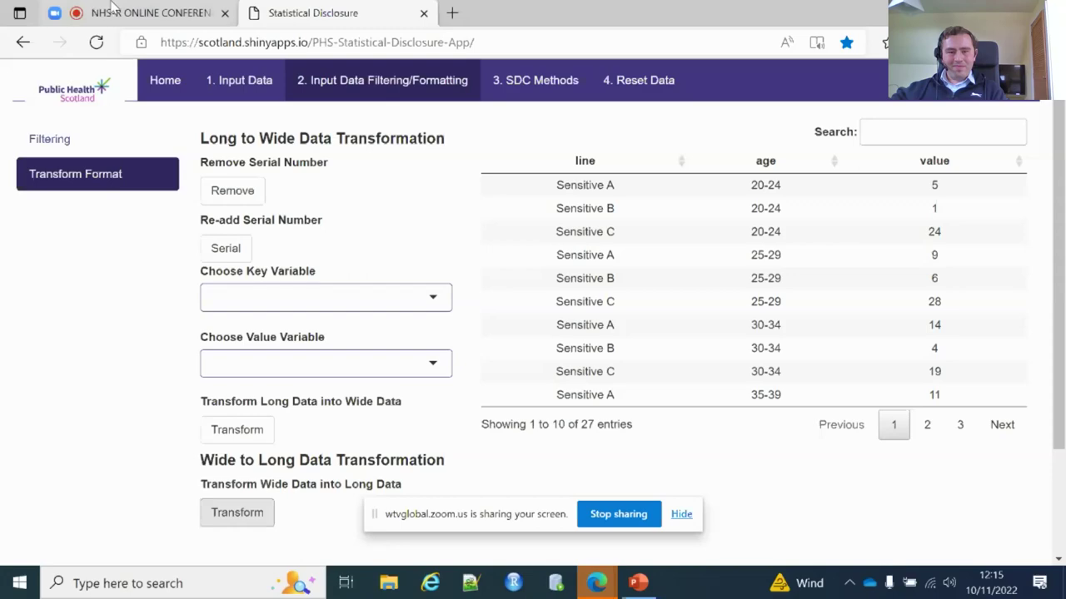
{"action": "left_click", "coordinate": [113, 8]}
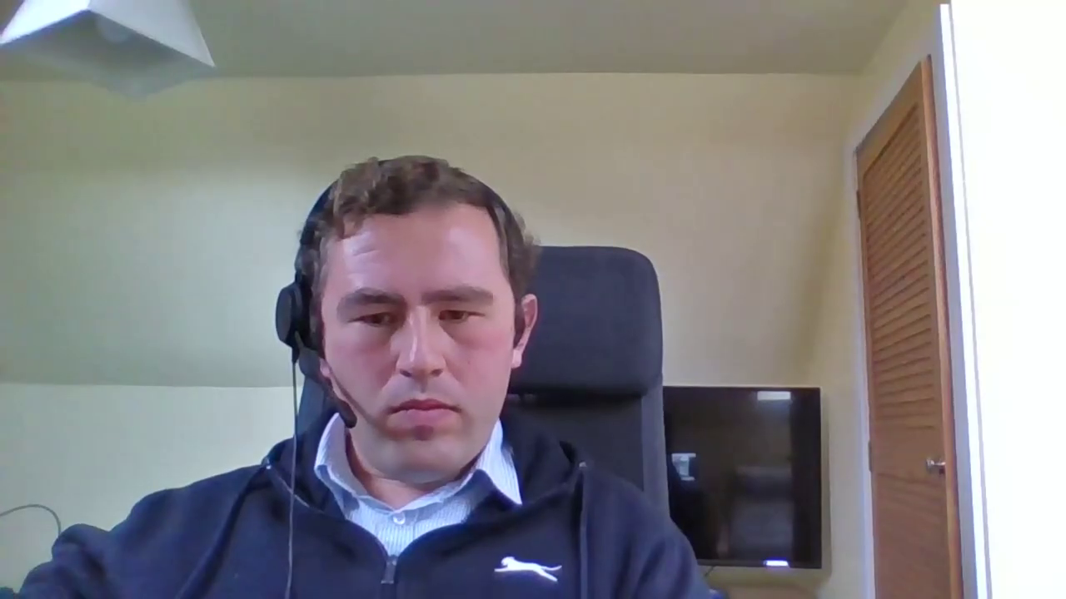